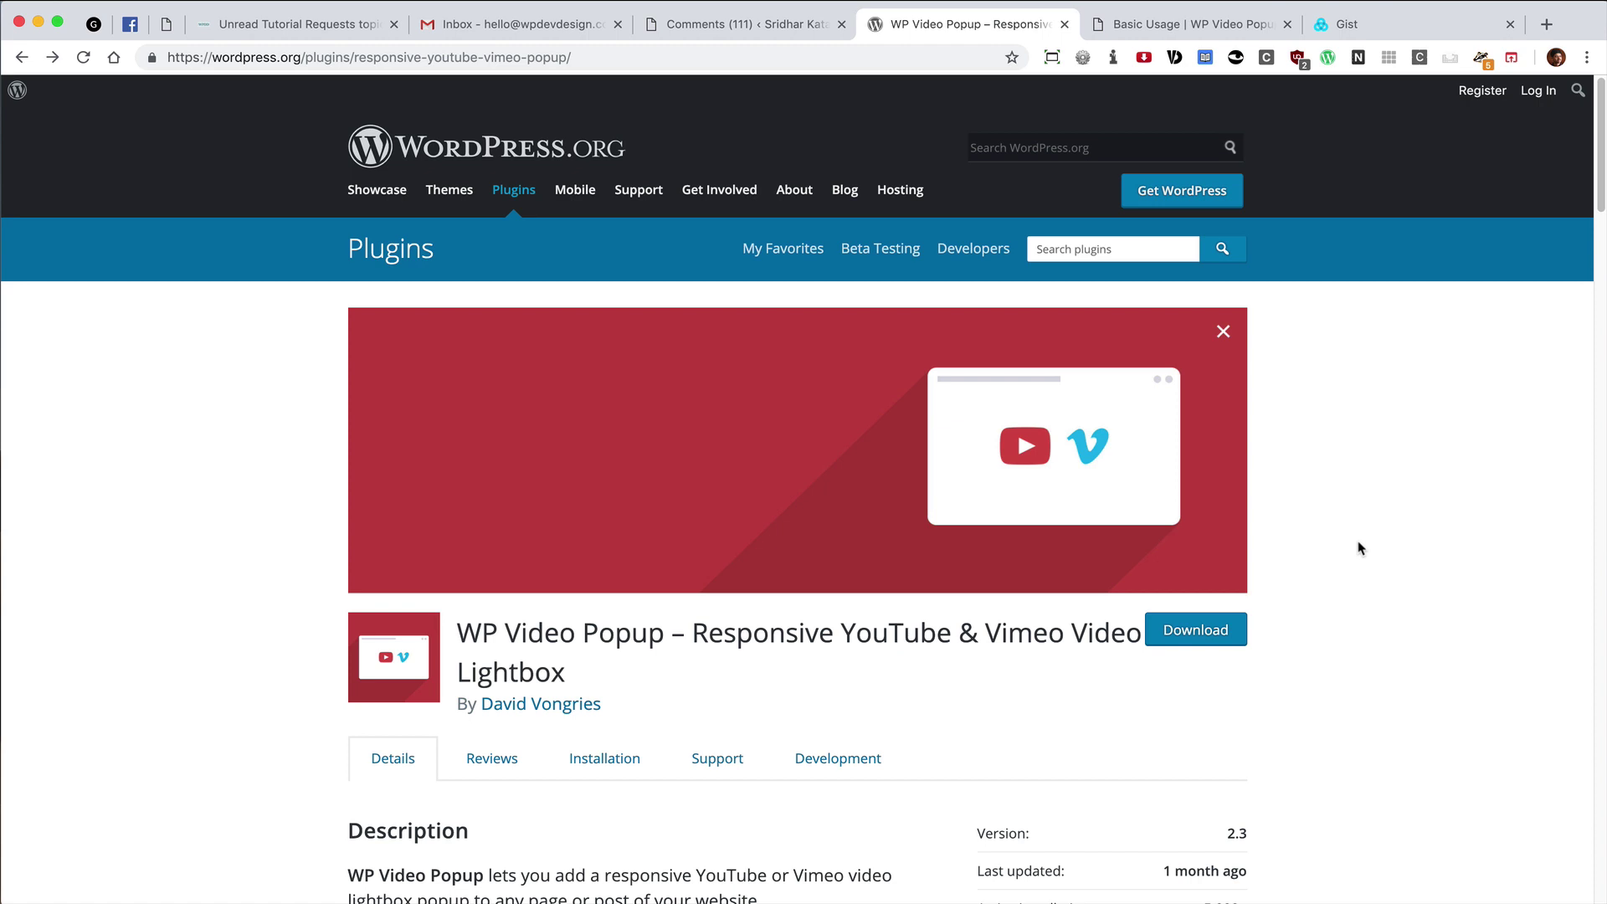
Step: Switch to the Chrome window showing the Video Popup Demo site's home page
key(super+grave)
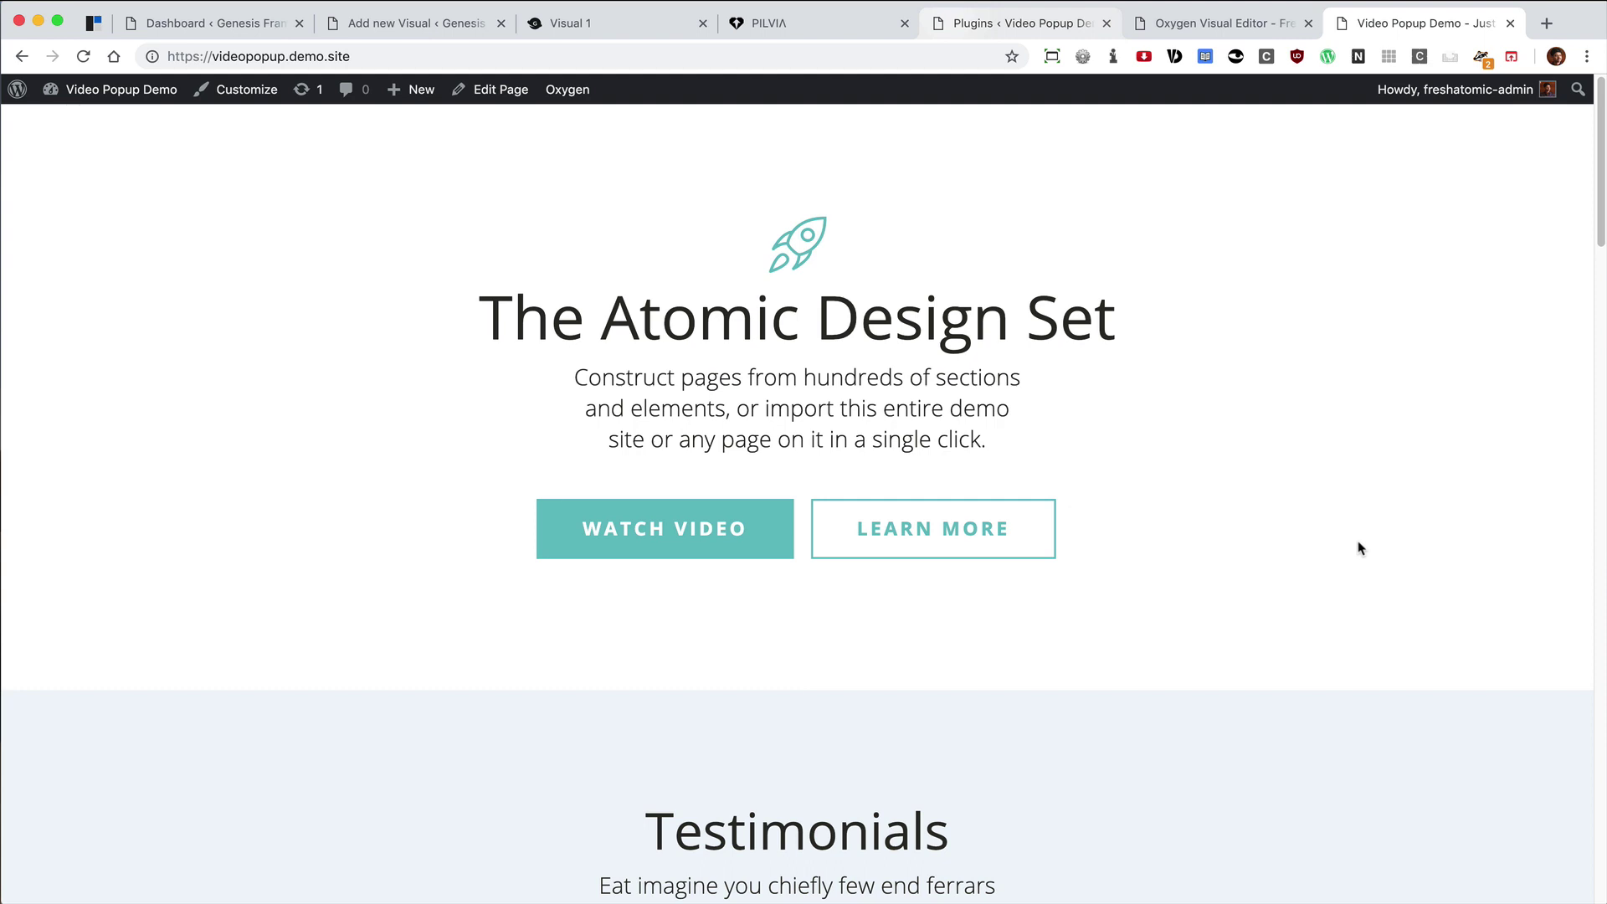
click(686, 557)
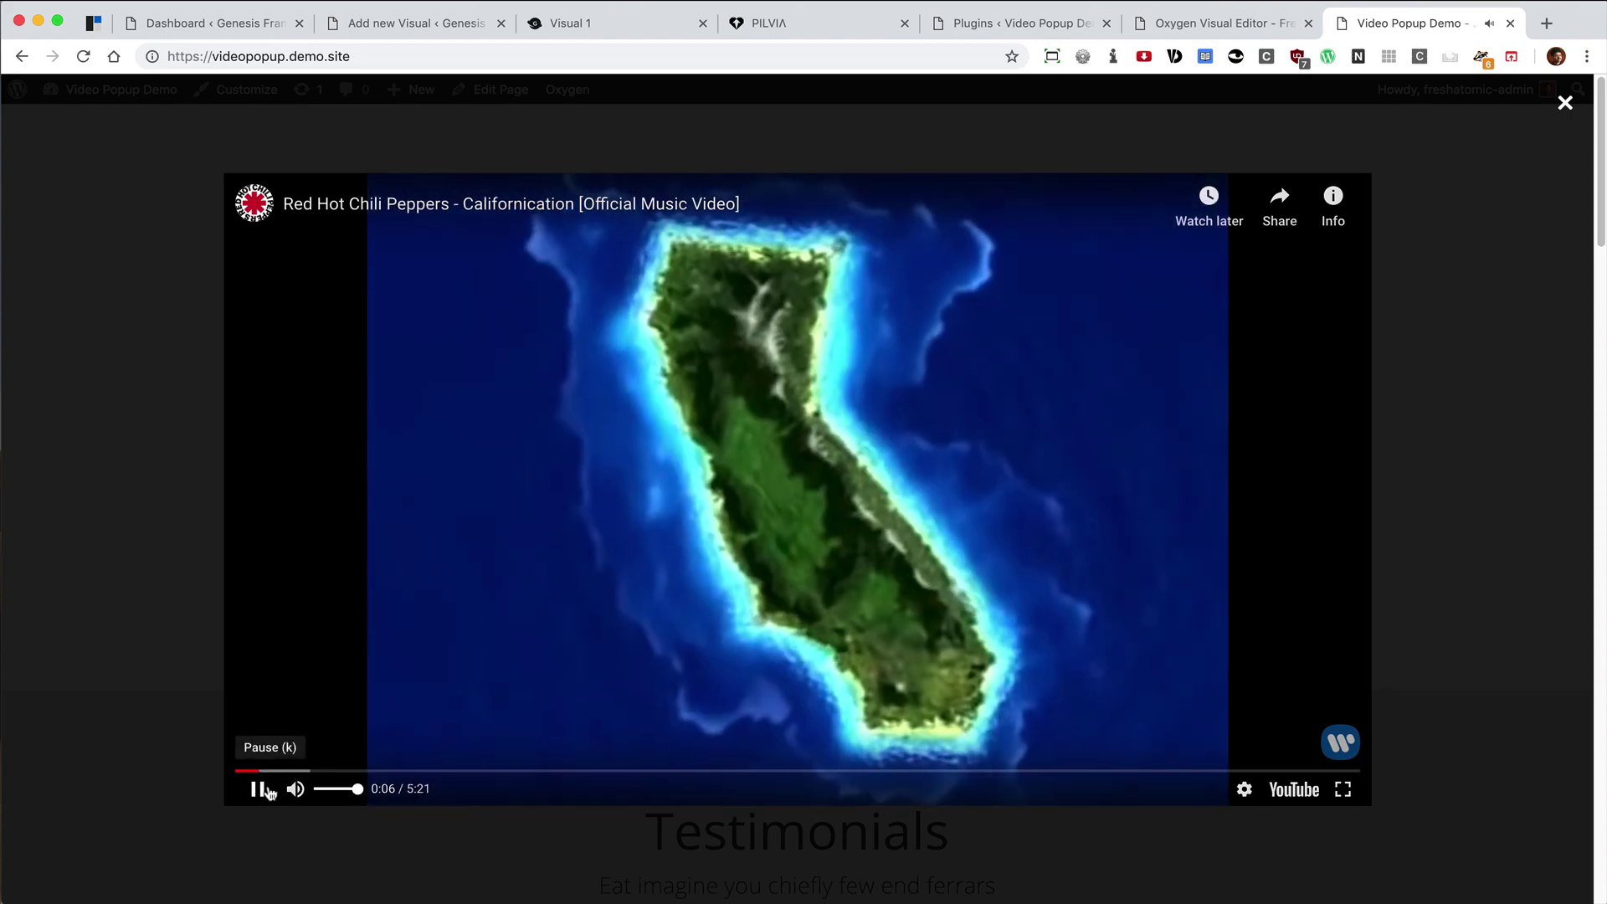
click(273, 792)
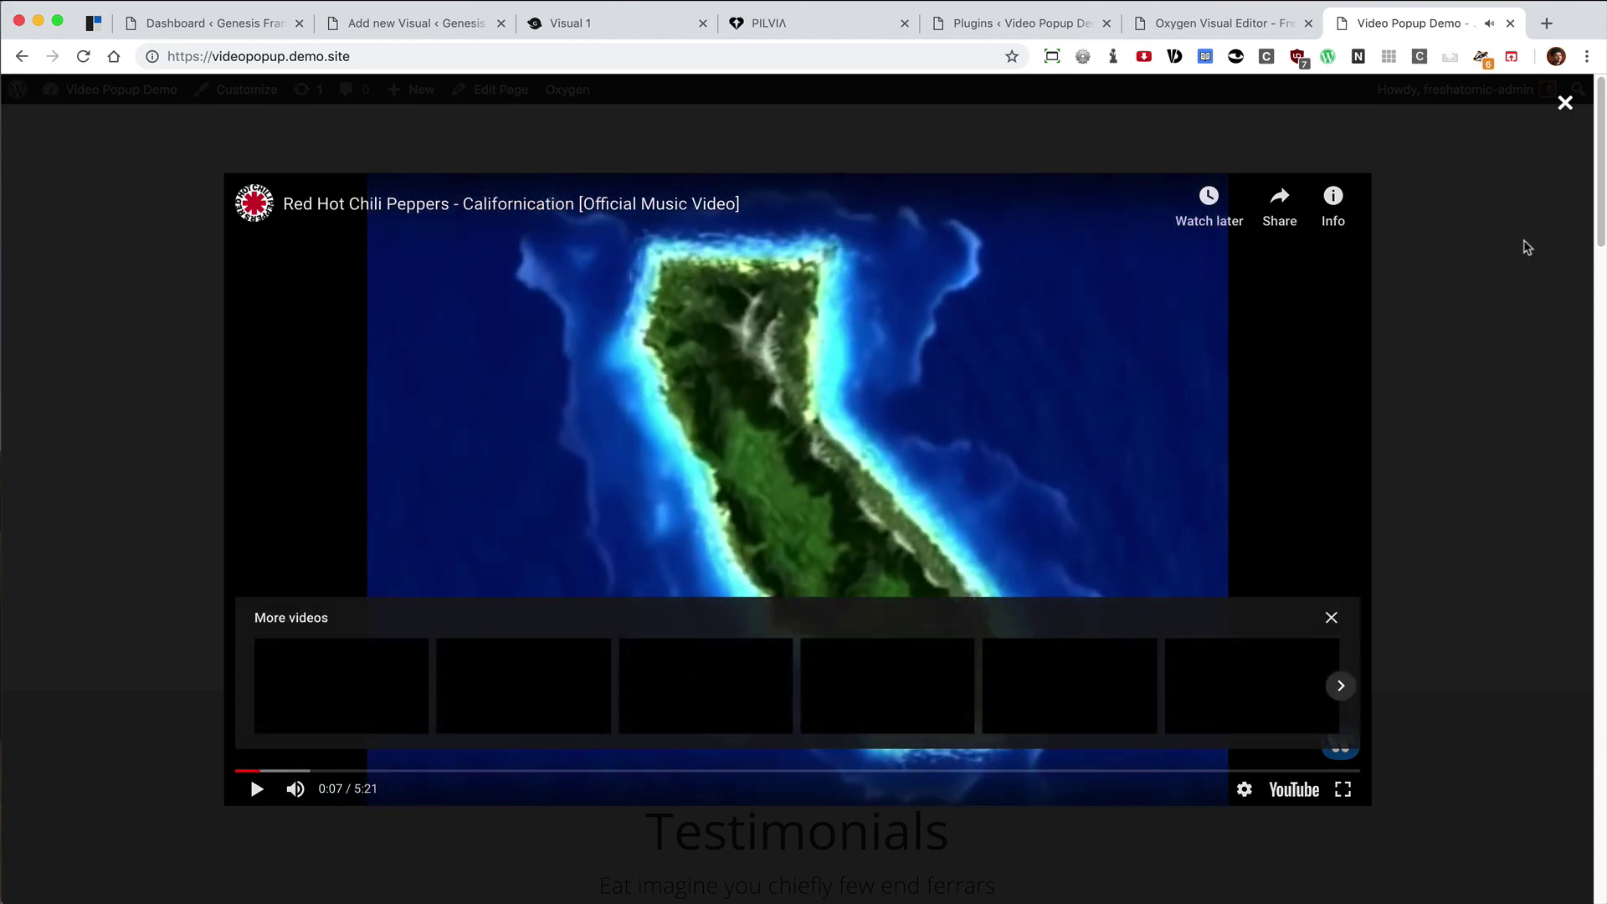
click(1565, 114)
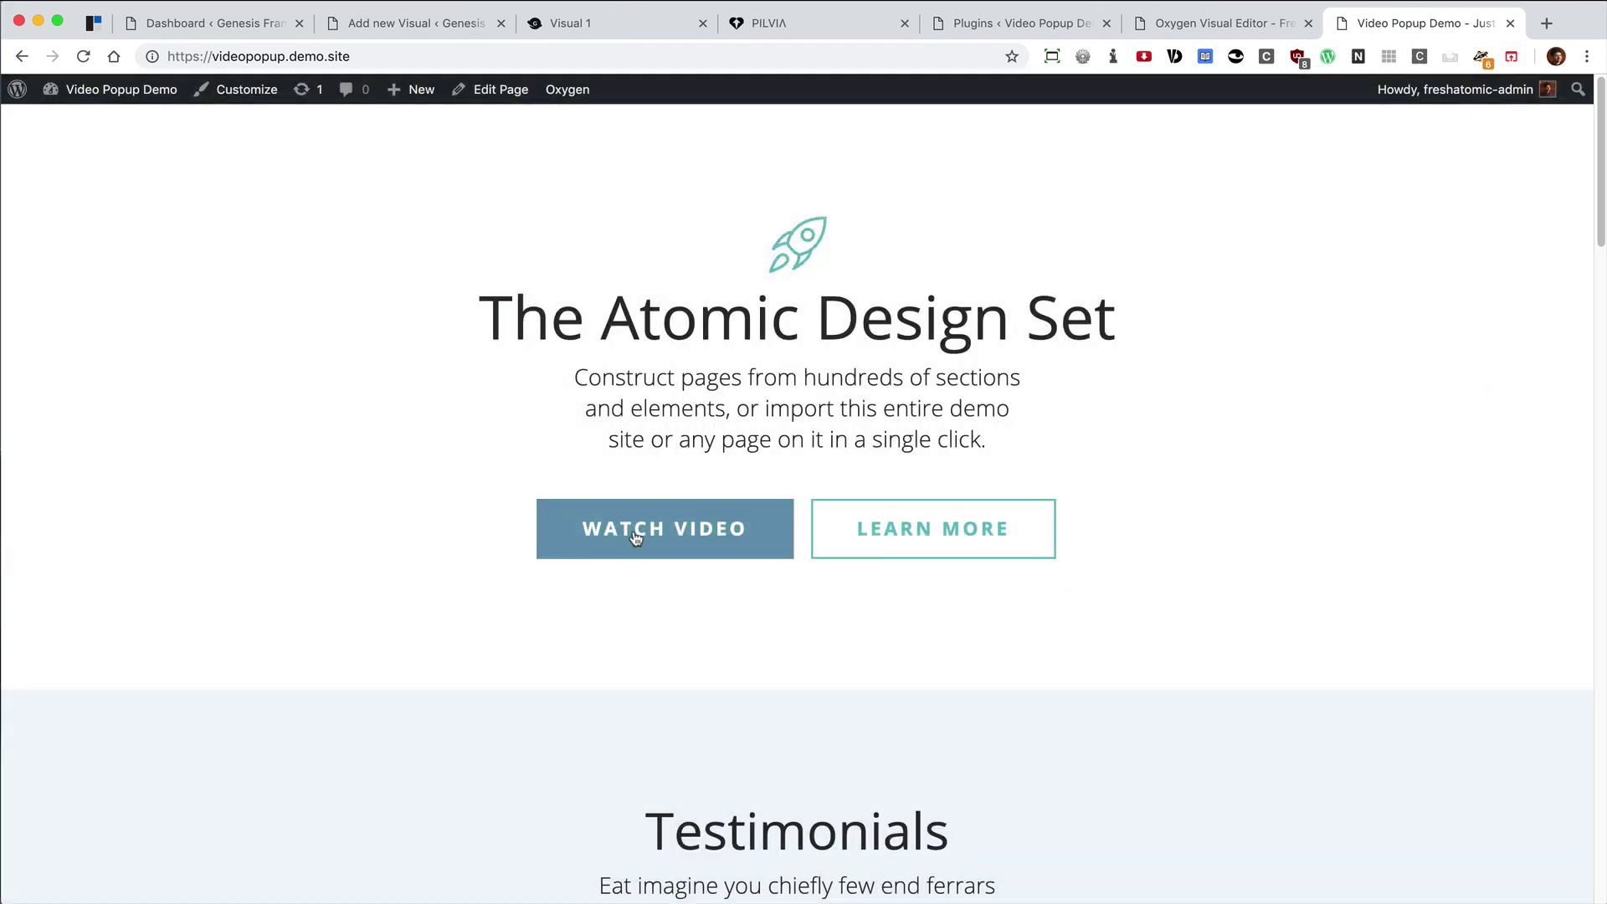
click(631, 531)
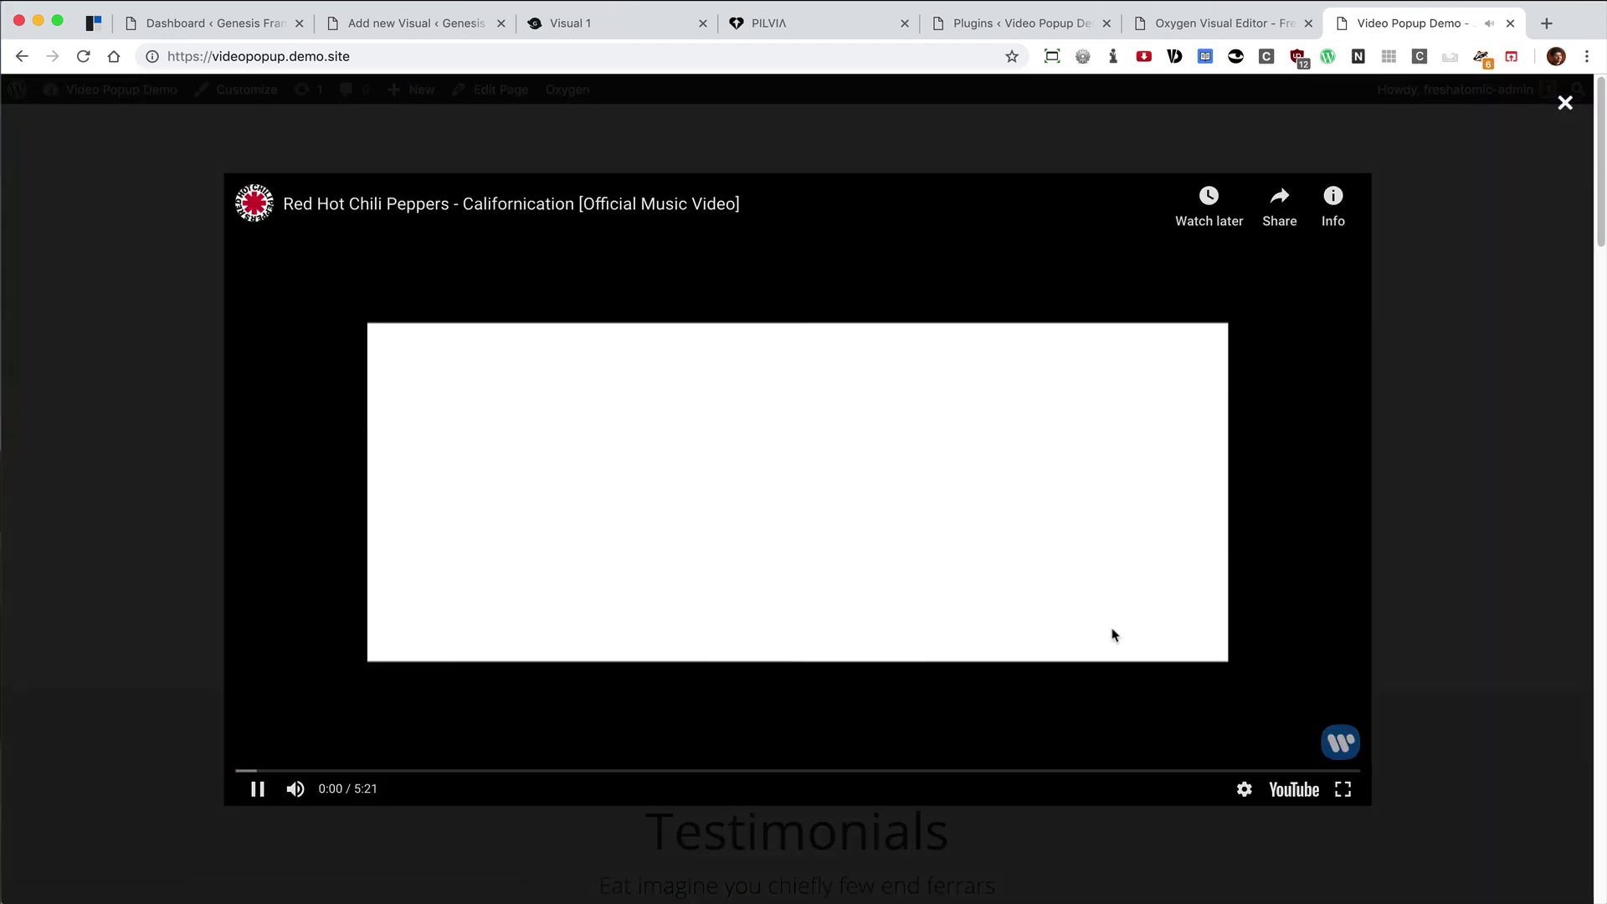
key(Escape)
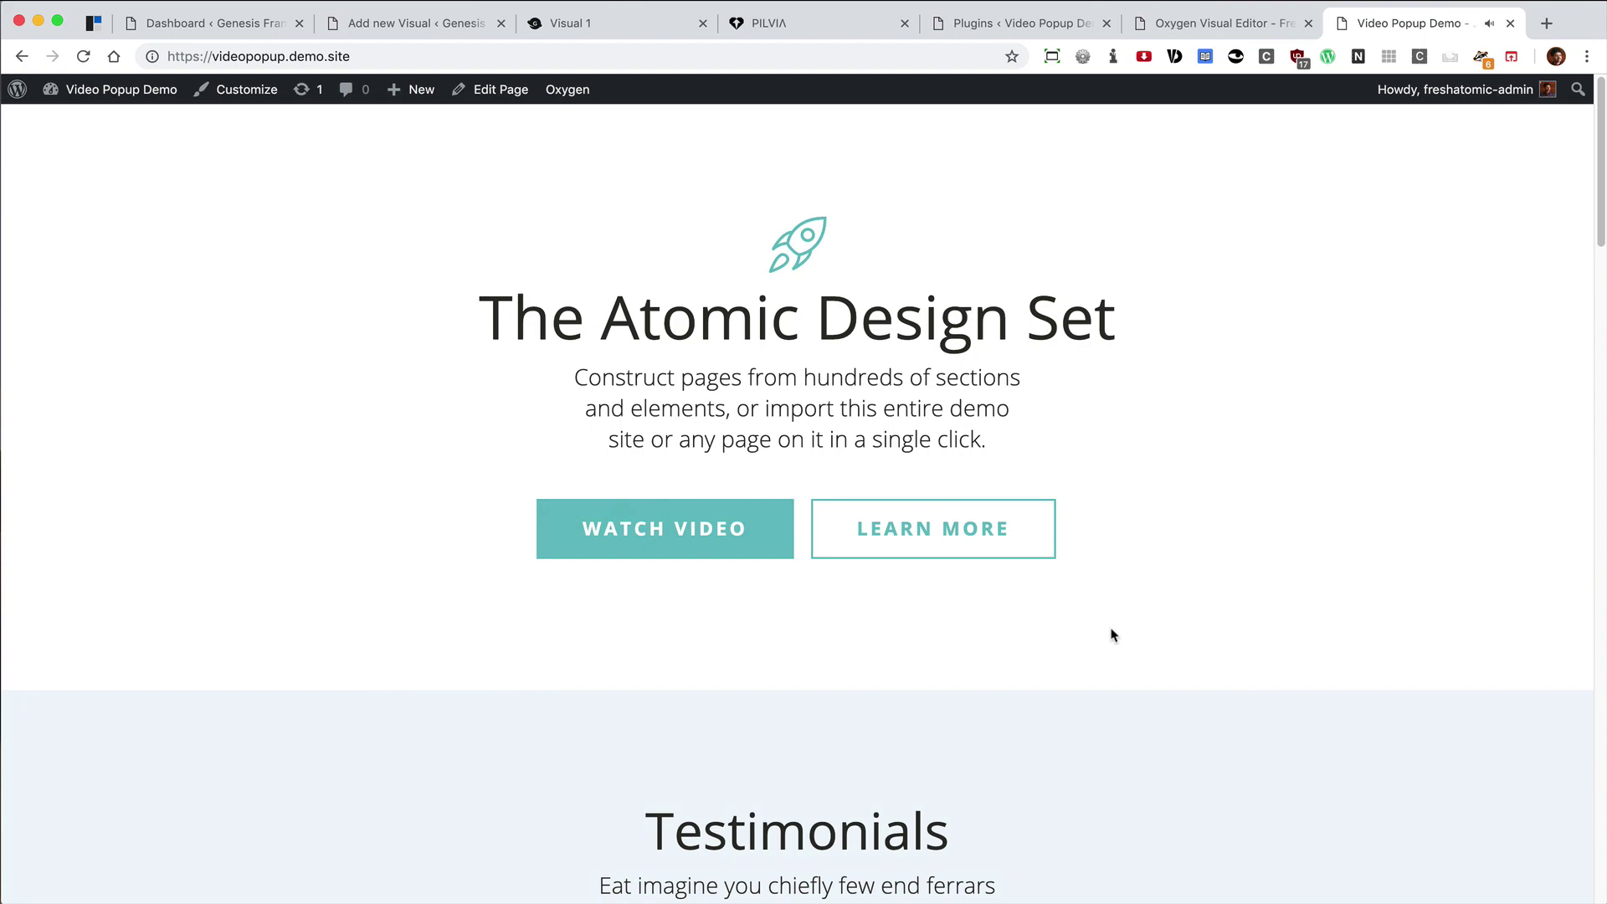
scroll(1224, 524, down, 10)
scroll(1223, 524, up, 10)
scroll(1224, 524, up, 2)
click(734, 551)
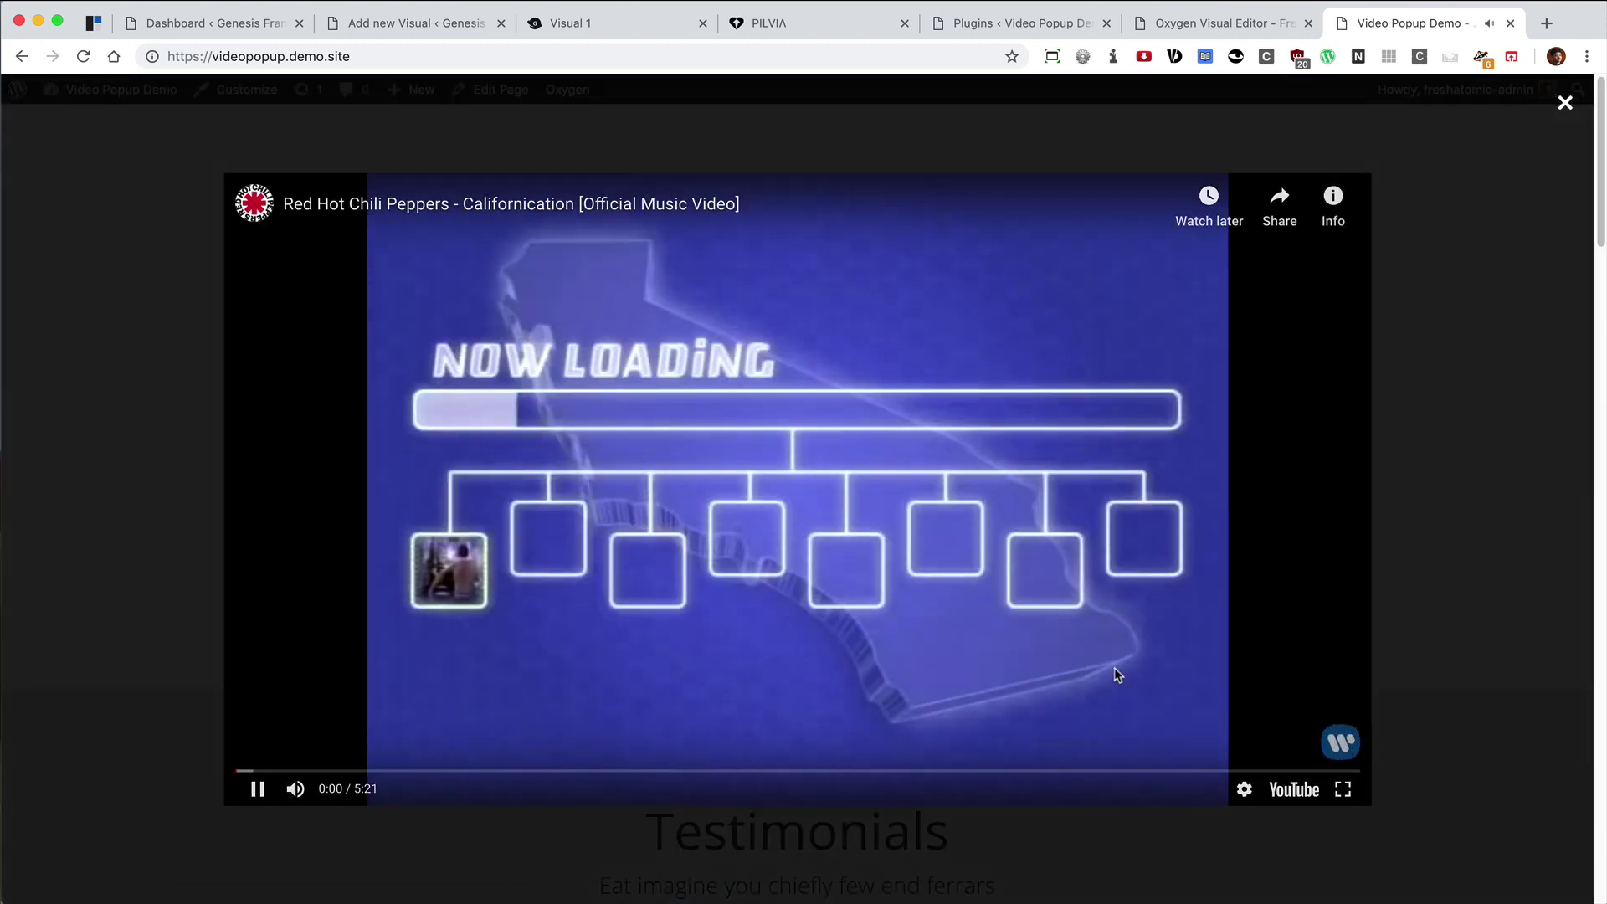
key(super+alt+i)
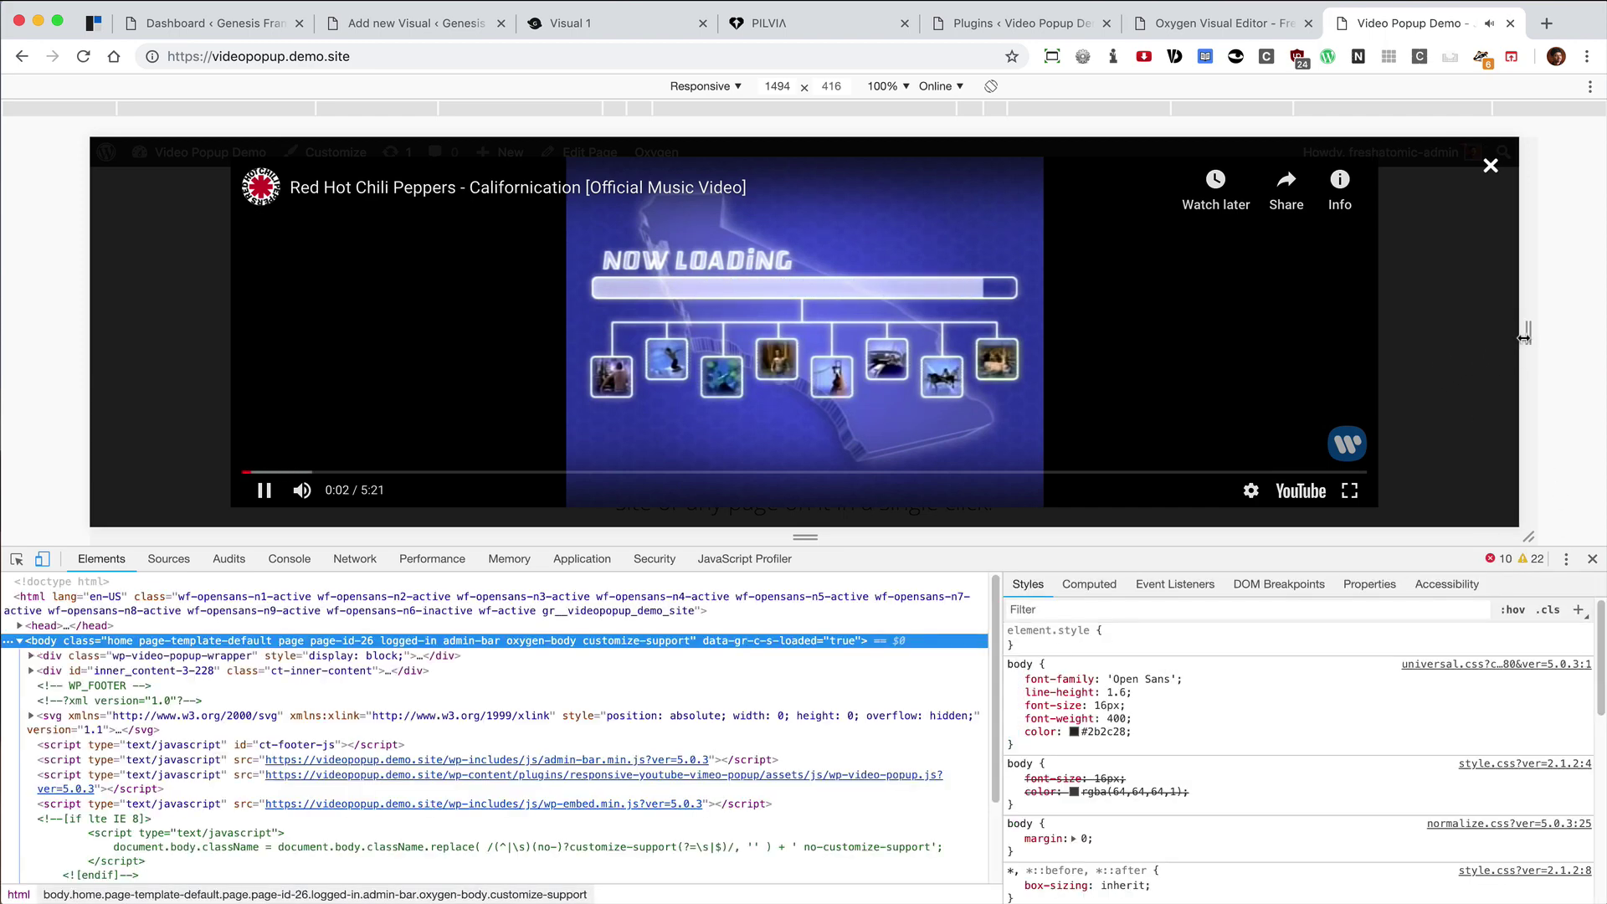
click(1566, 559)
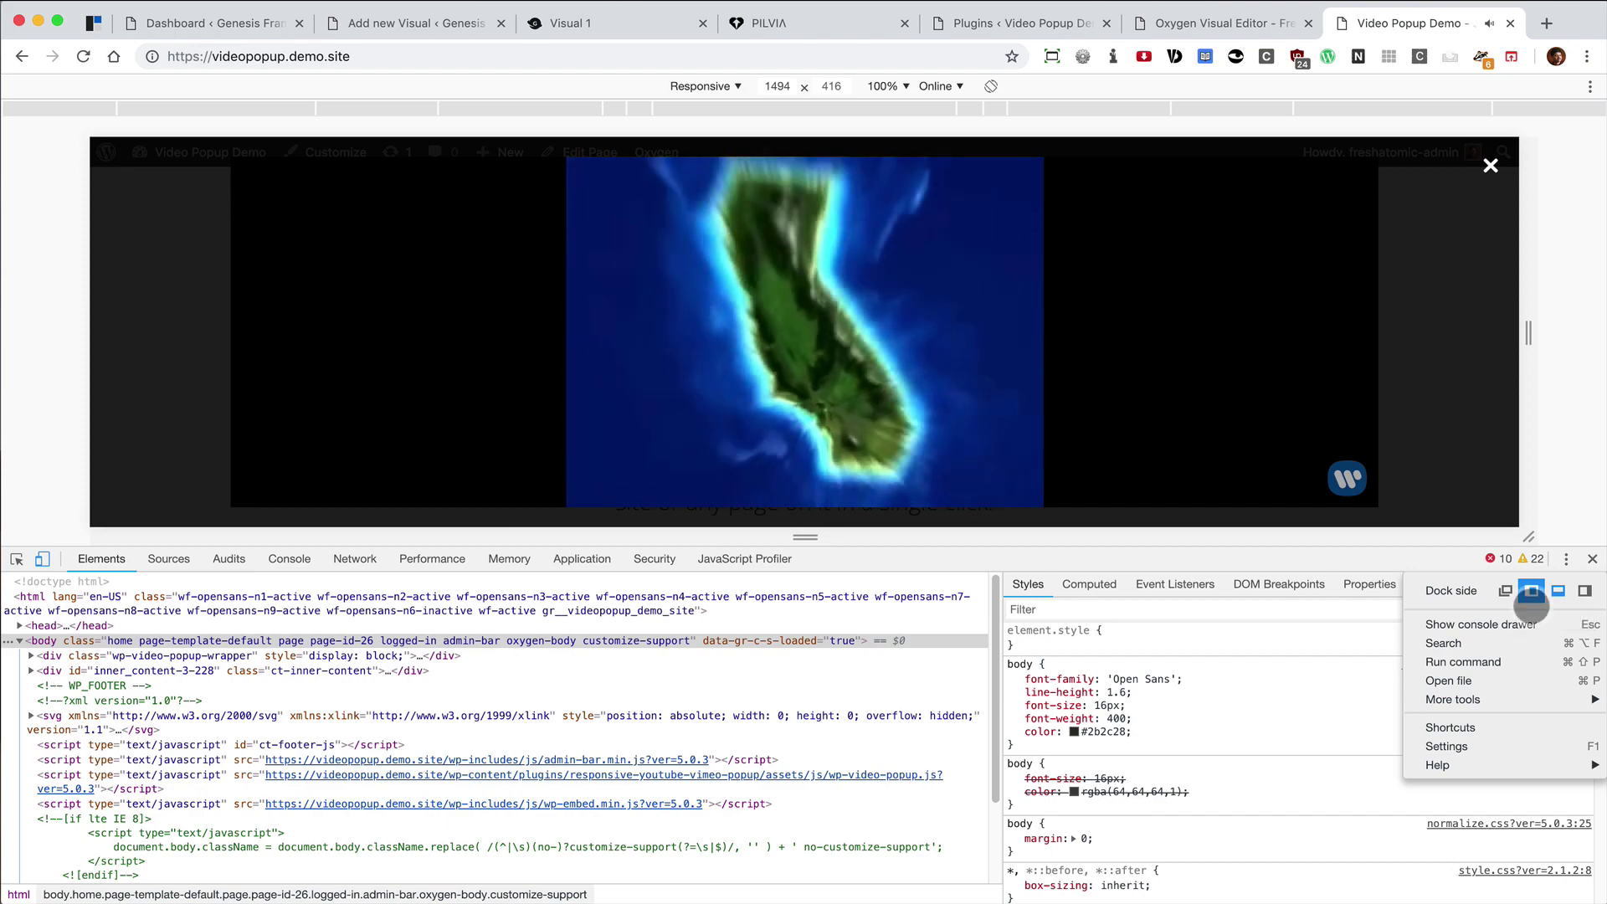
click(1507, 592)
drag(688, 538, 315, 519)
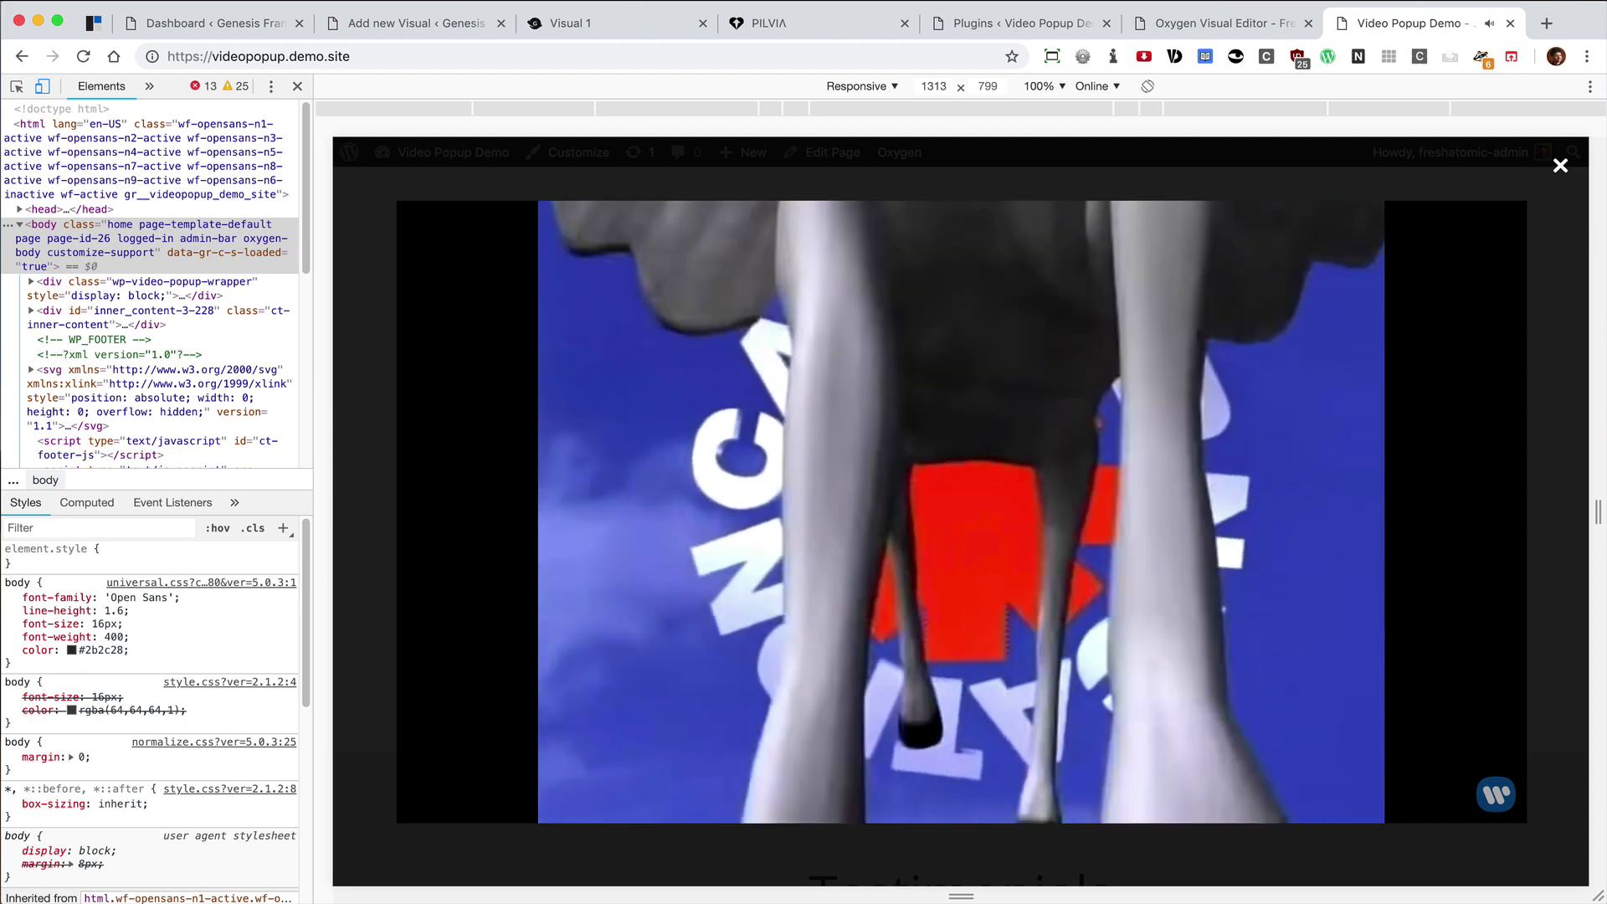
drag(1598, 511, 1494, 489)
key(Escape)
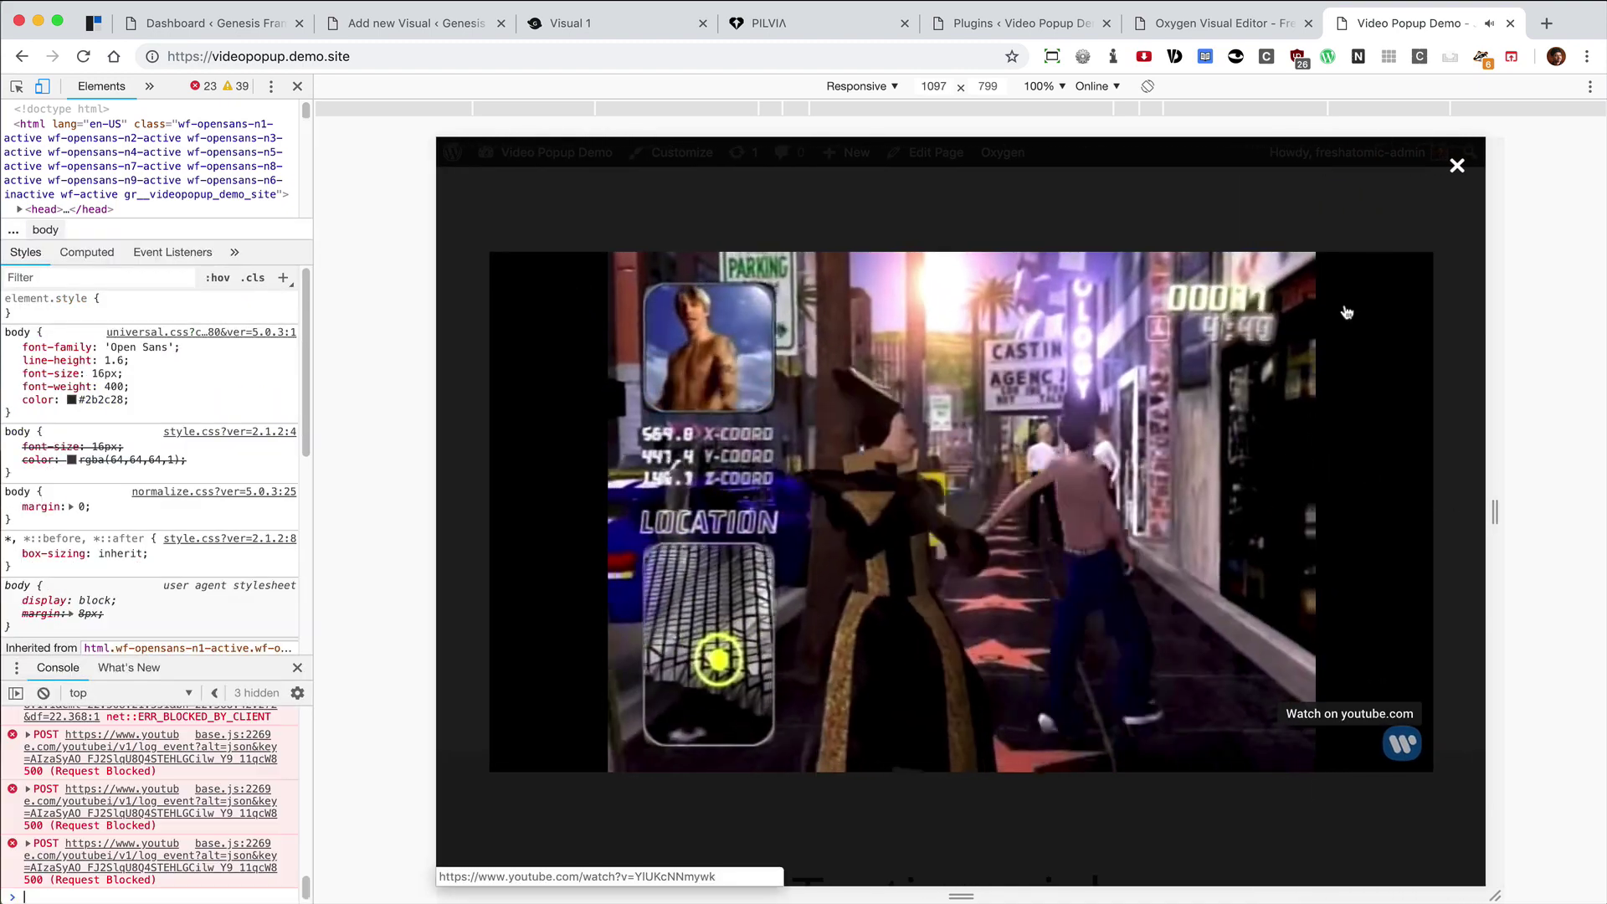
click(1458, 165)
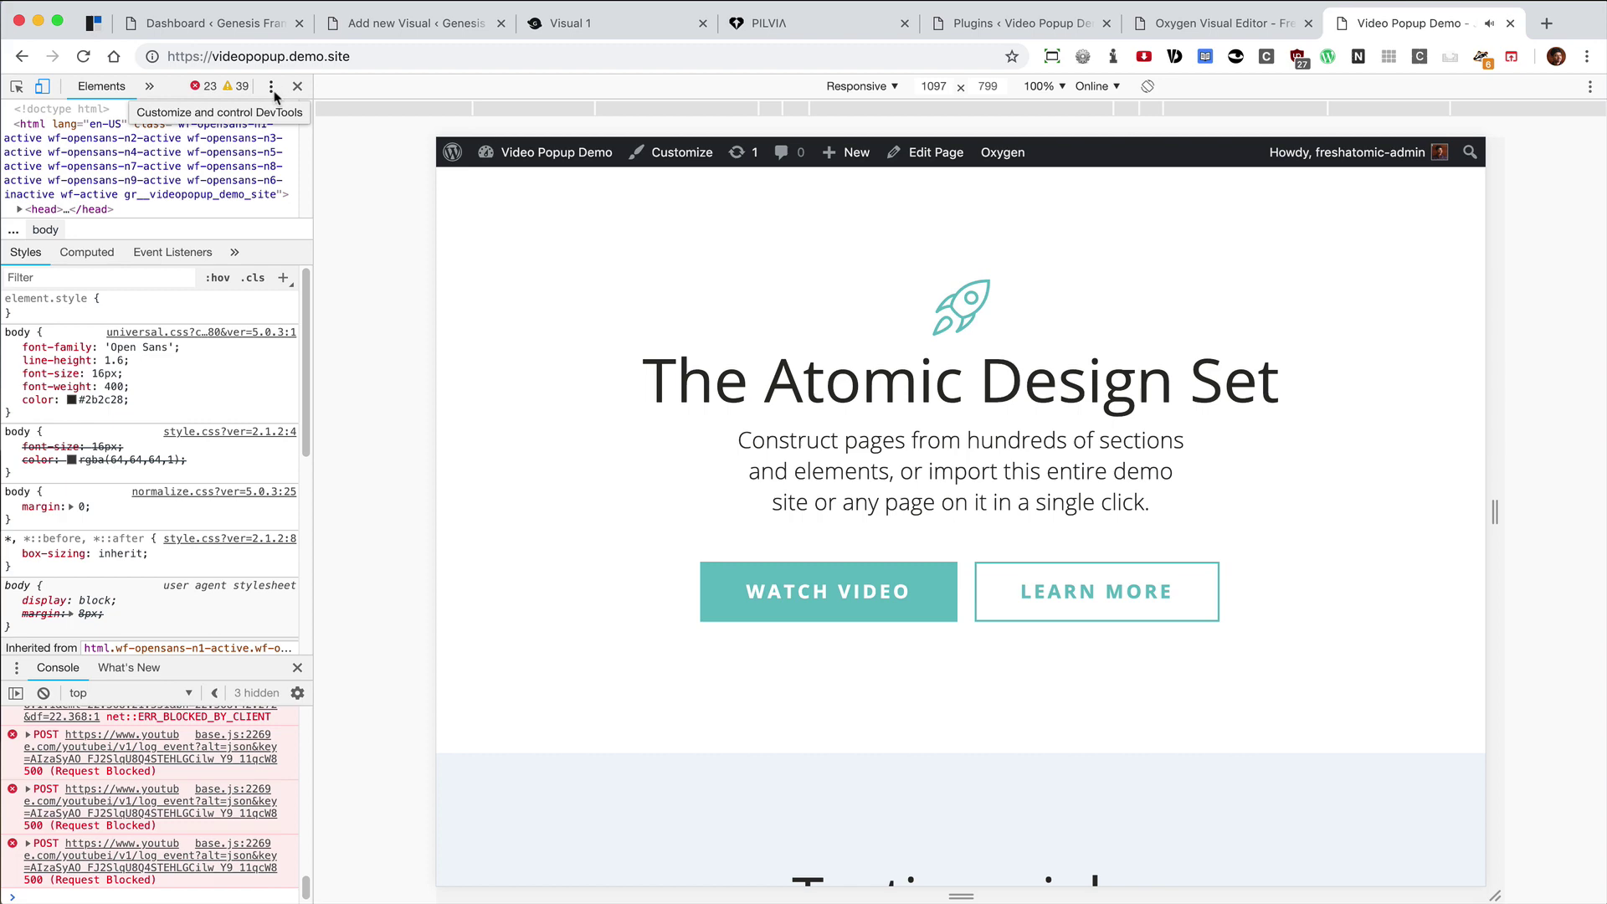
click(271, 86)
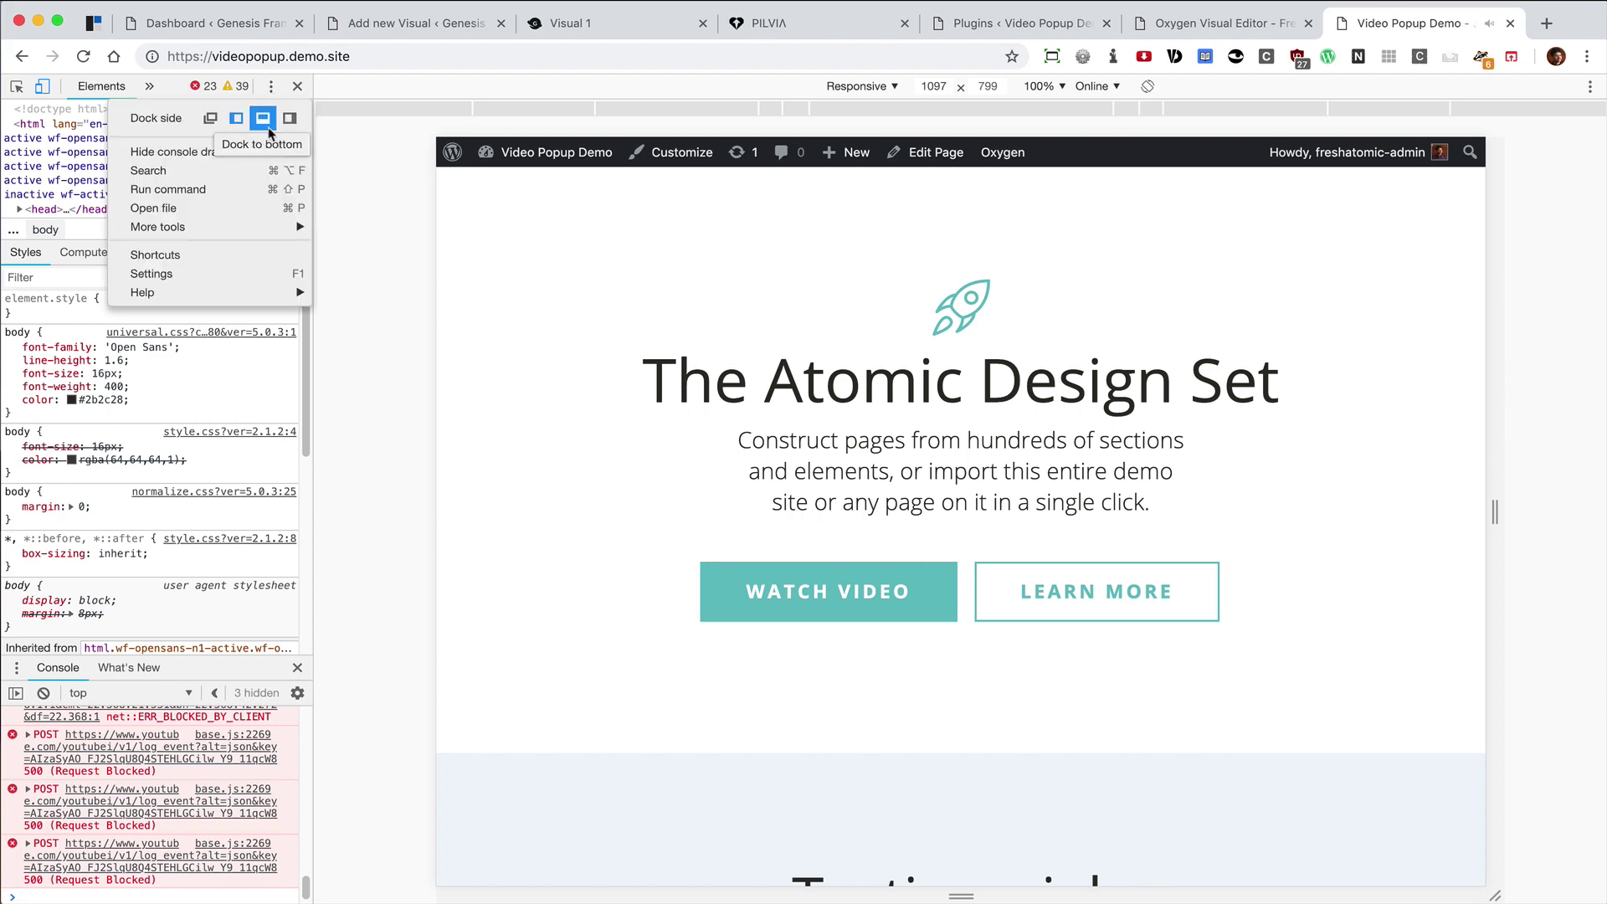
click(262, 118)
key(super+alt+i)
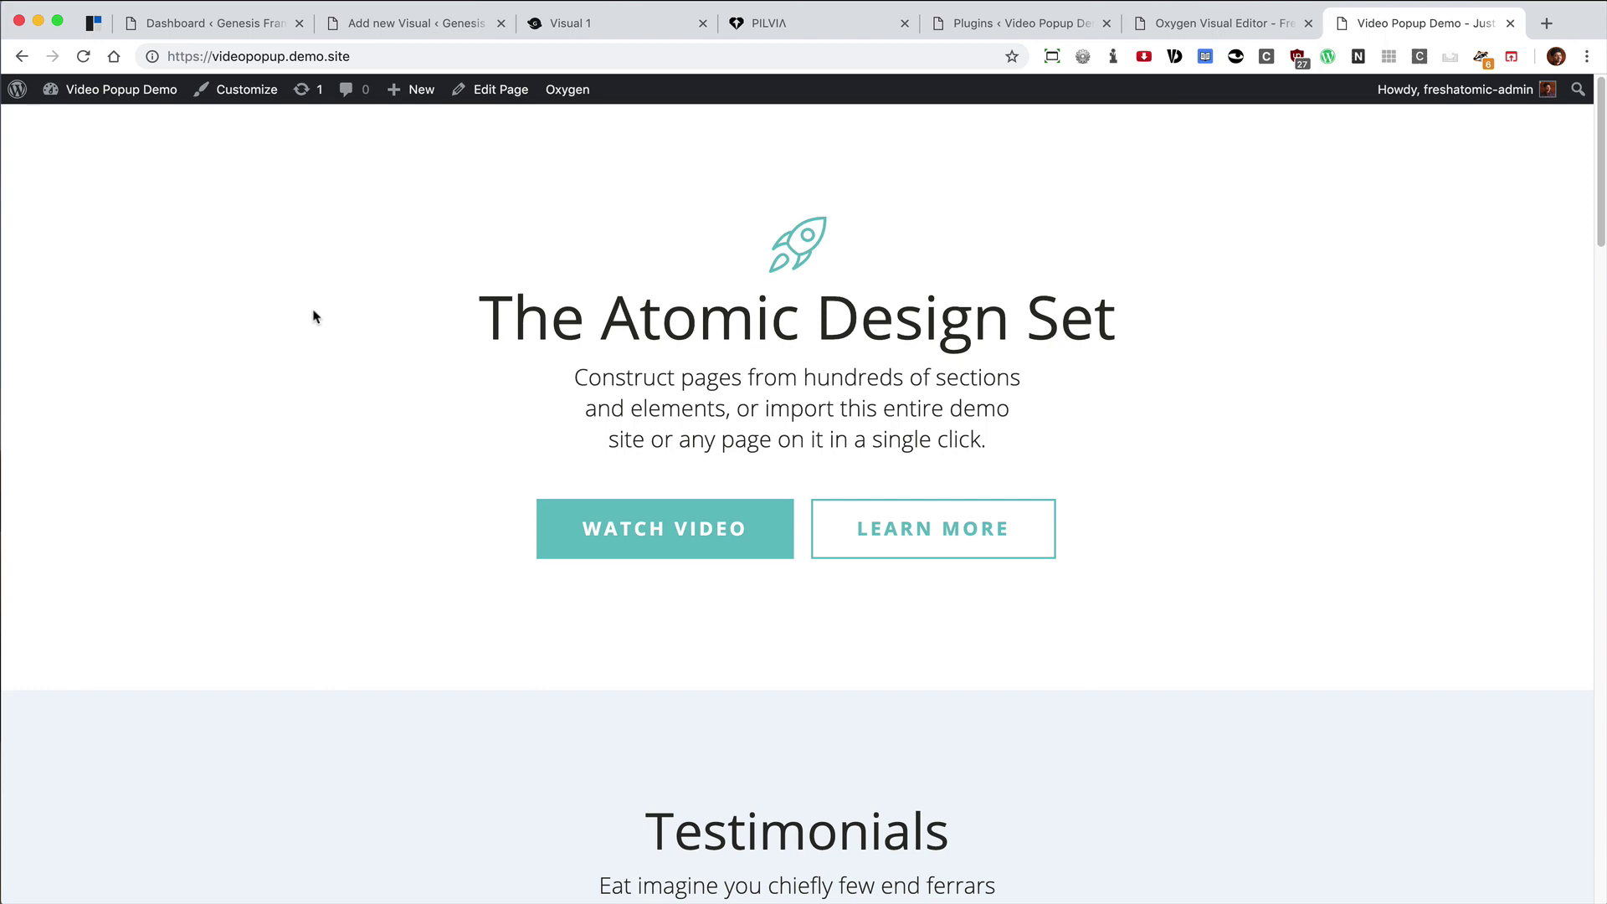
Step: Move from the Plugins list to the Oxygen editor, then to the WP Video Popup page
click(1031, 34)
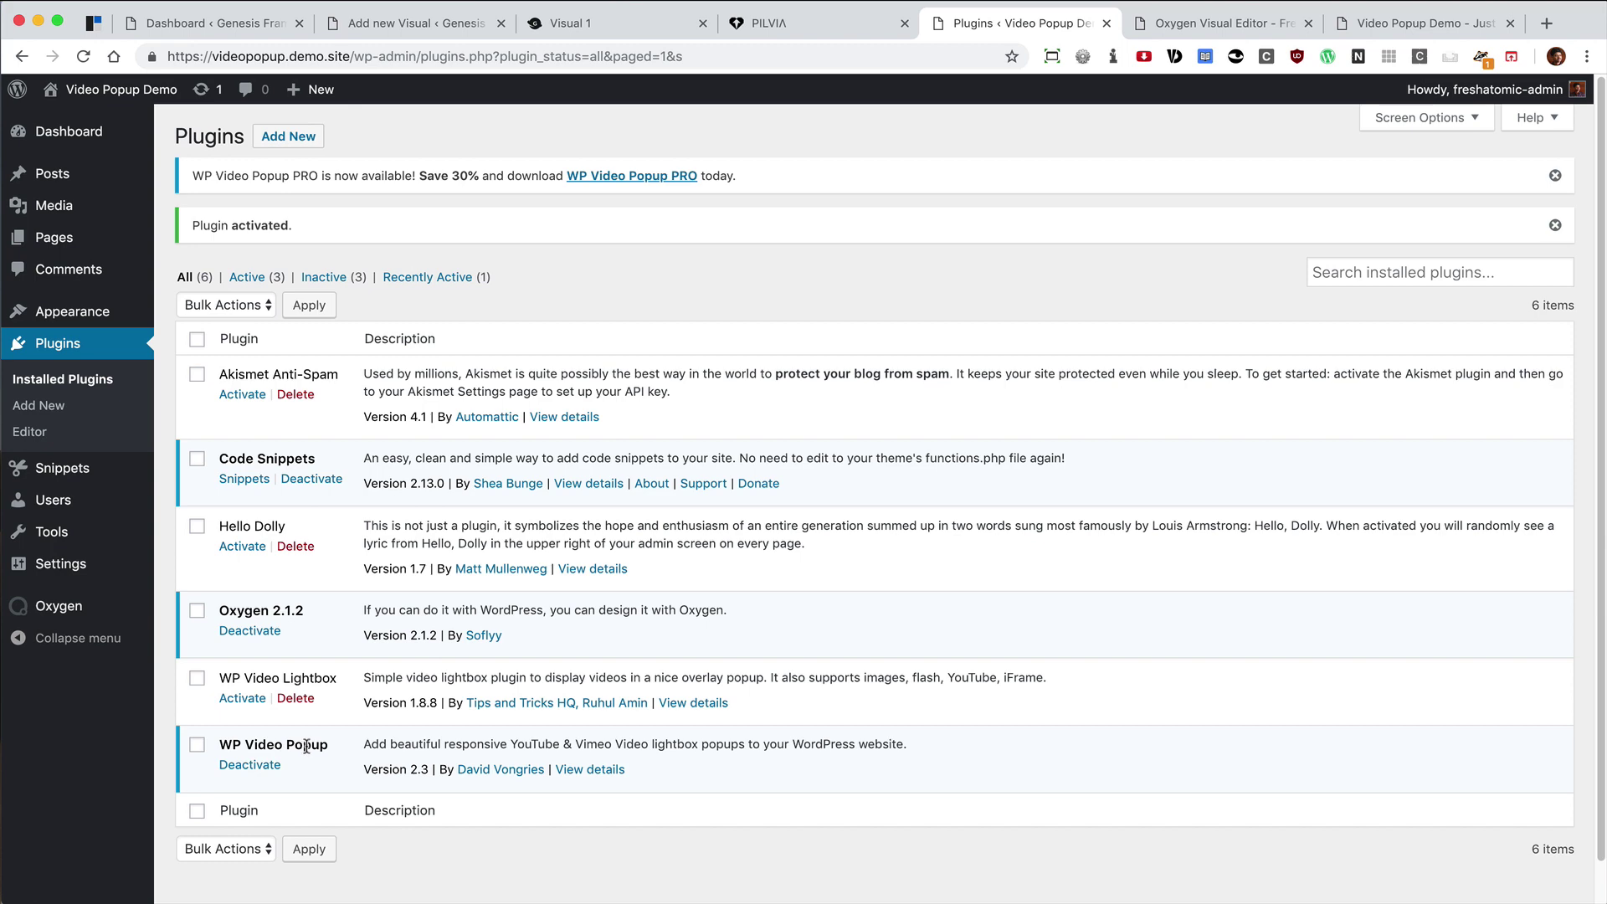
key(ctrl+Tab)
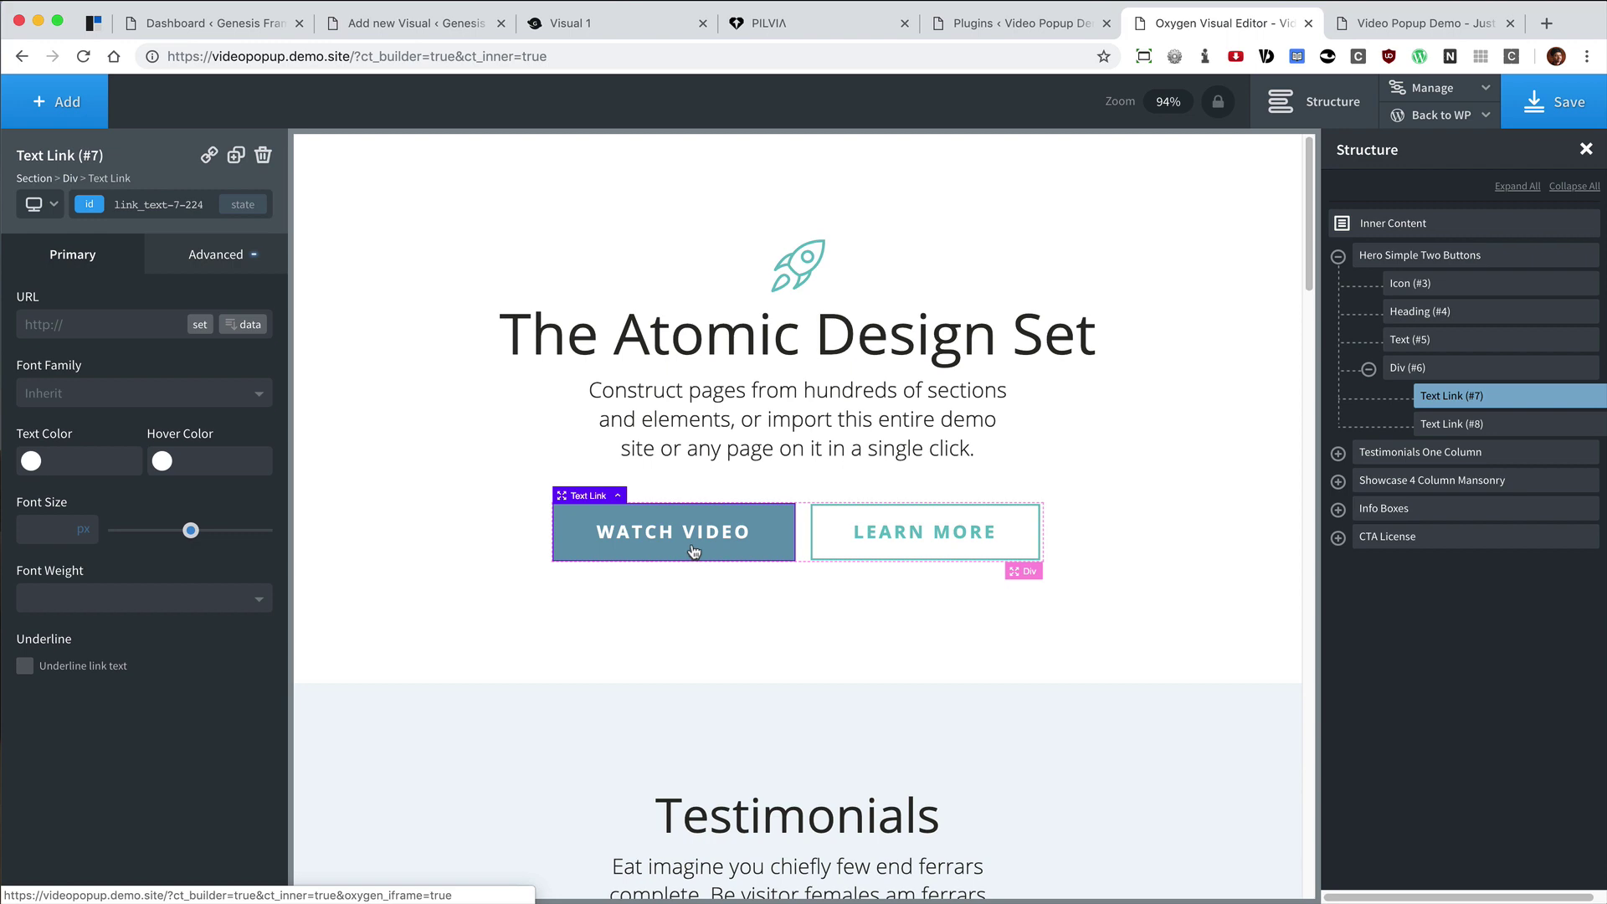
key(super+grave)
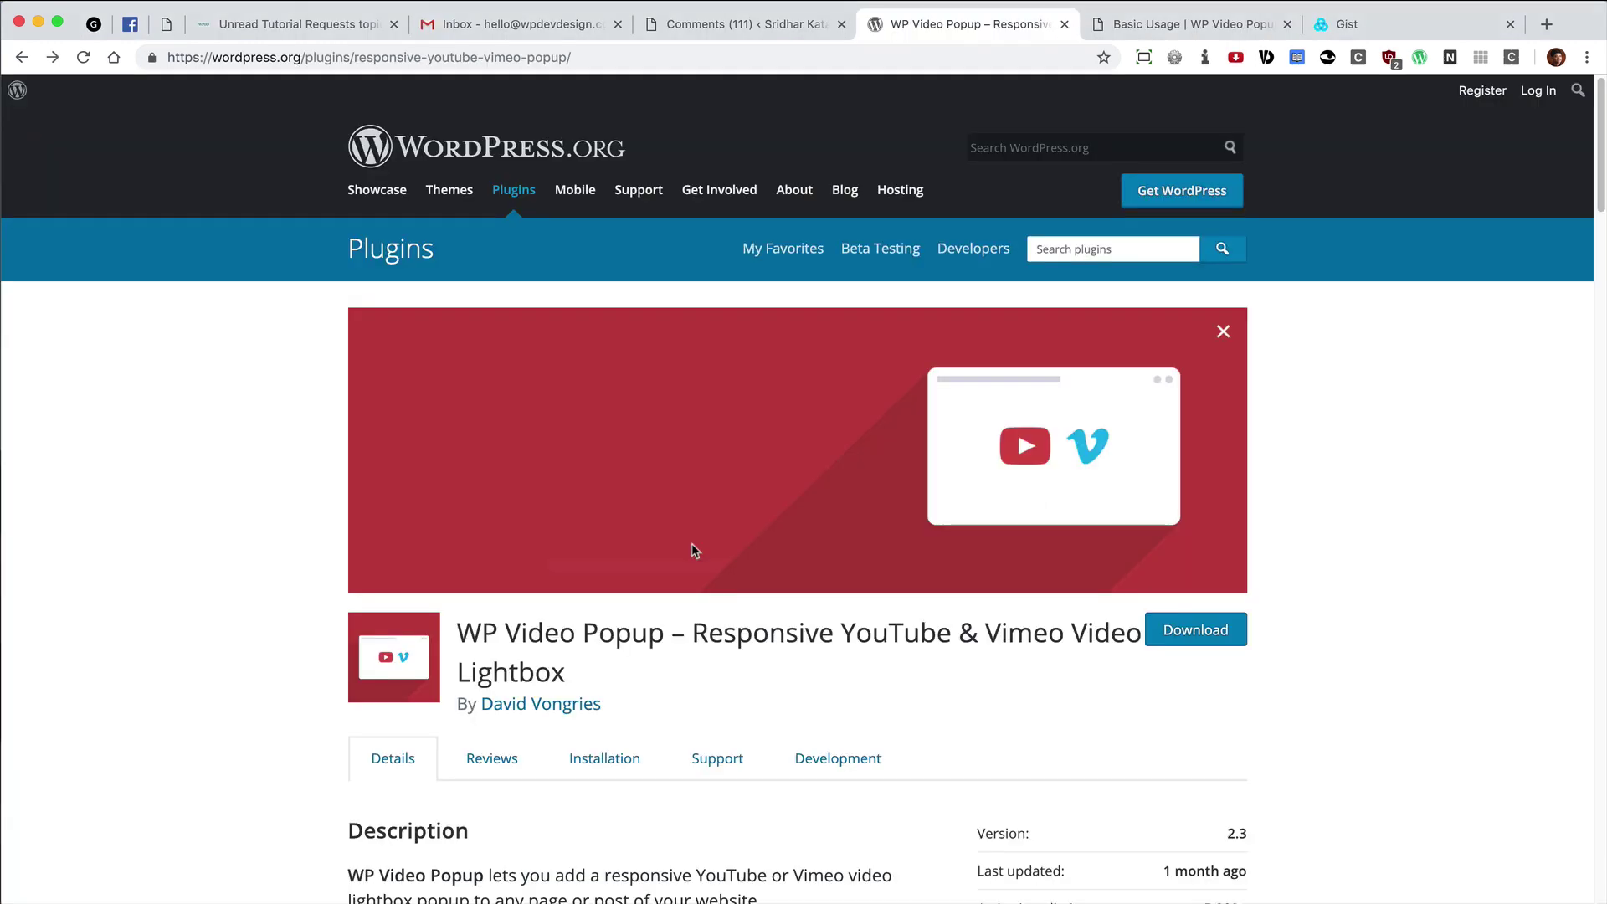
Step: Copy the full YouTube example shortcode from the plugin page's Usage section
scroll(695, 551, down, 5)
scroll(695, 550, down, 1)
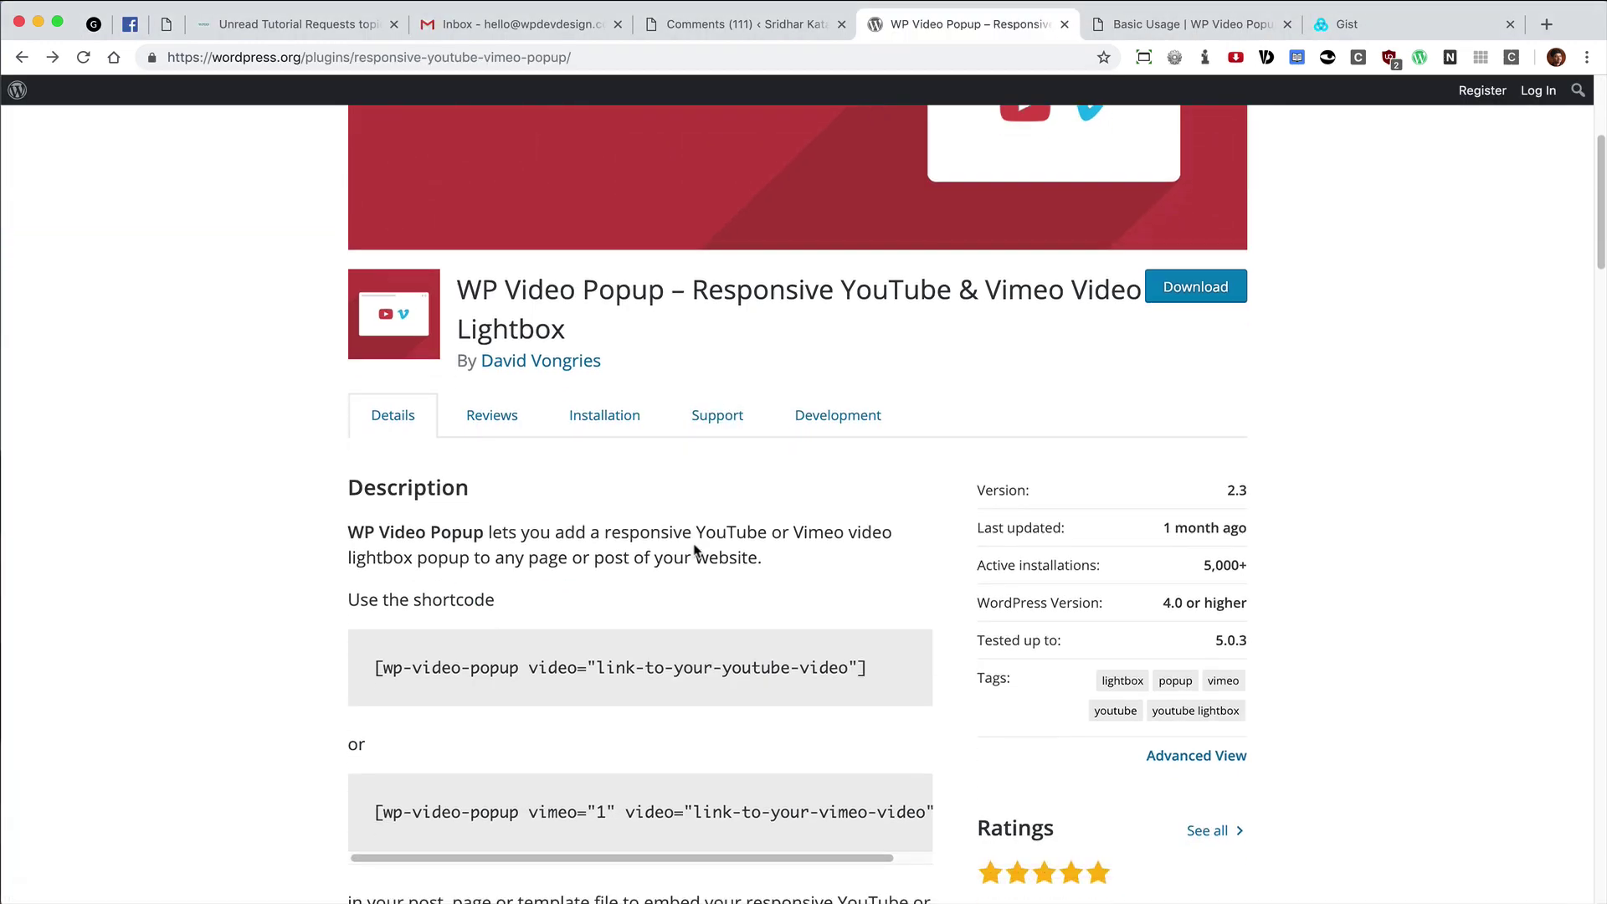
scroll(729, 528, down, 1)
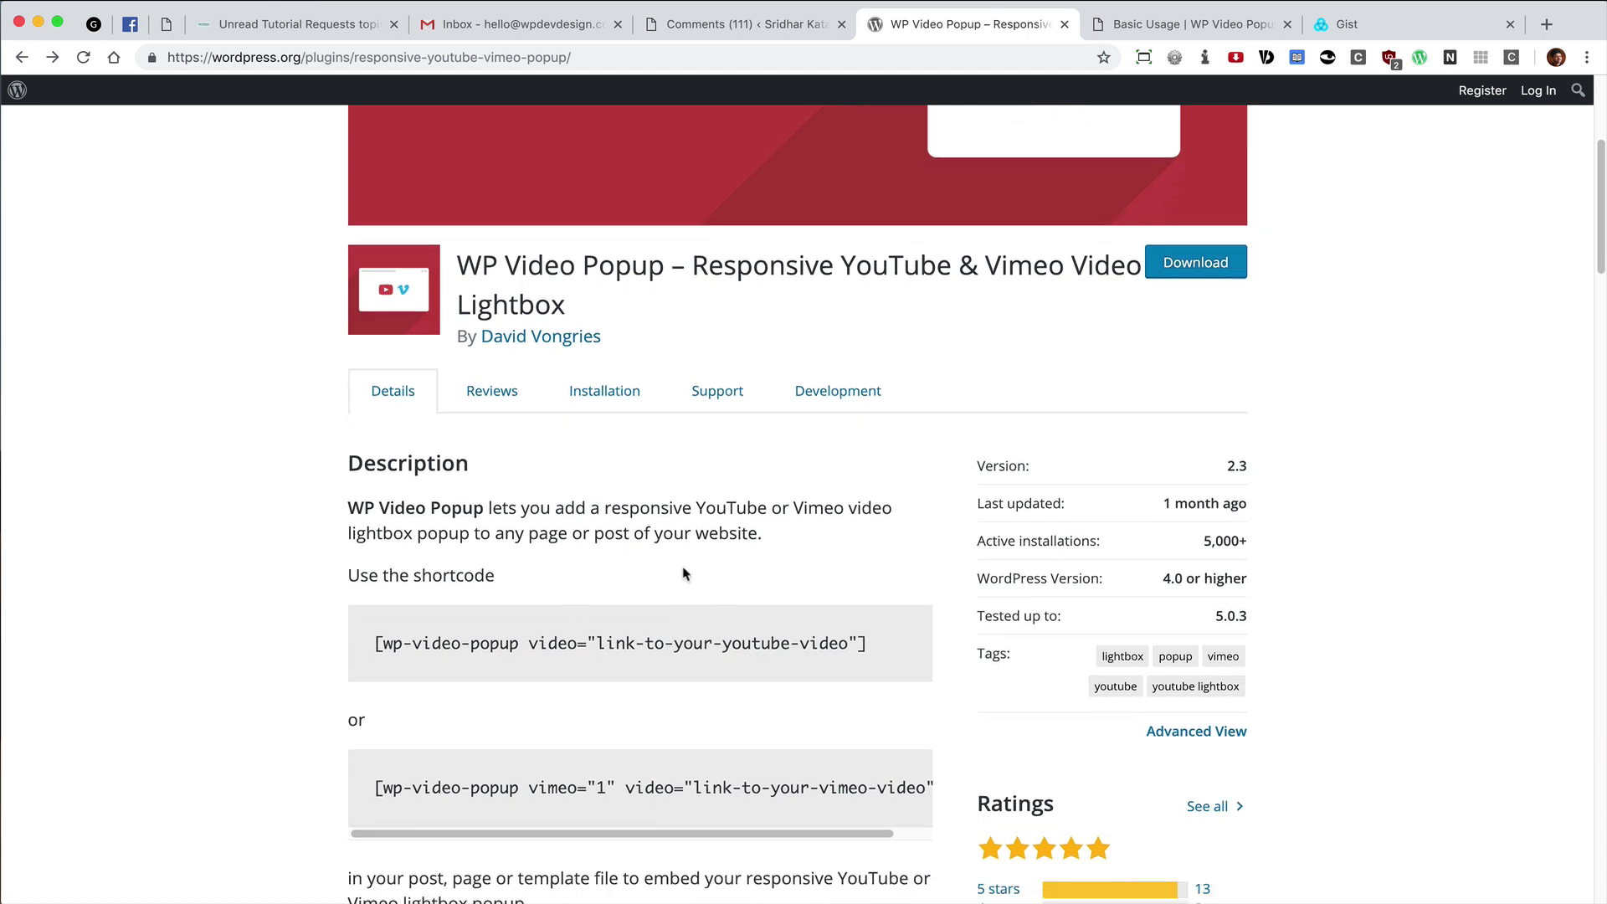
scroll(675, 649, down, 1)
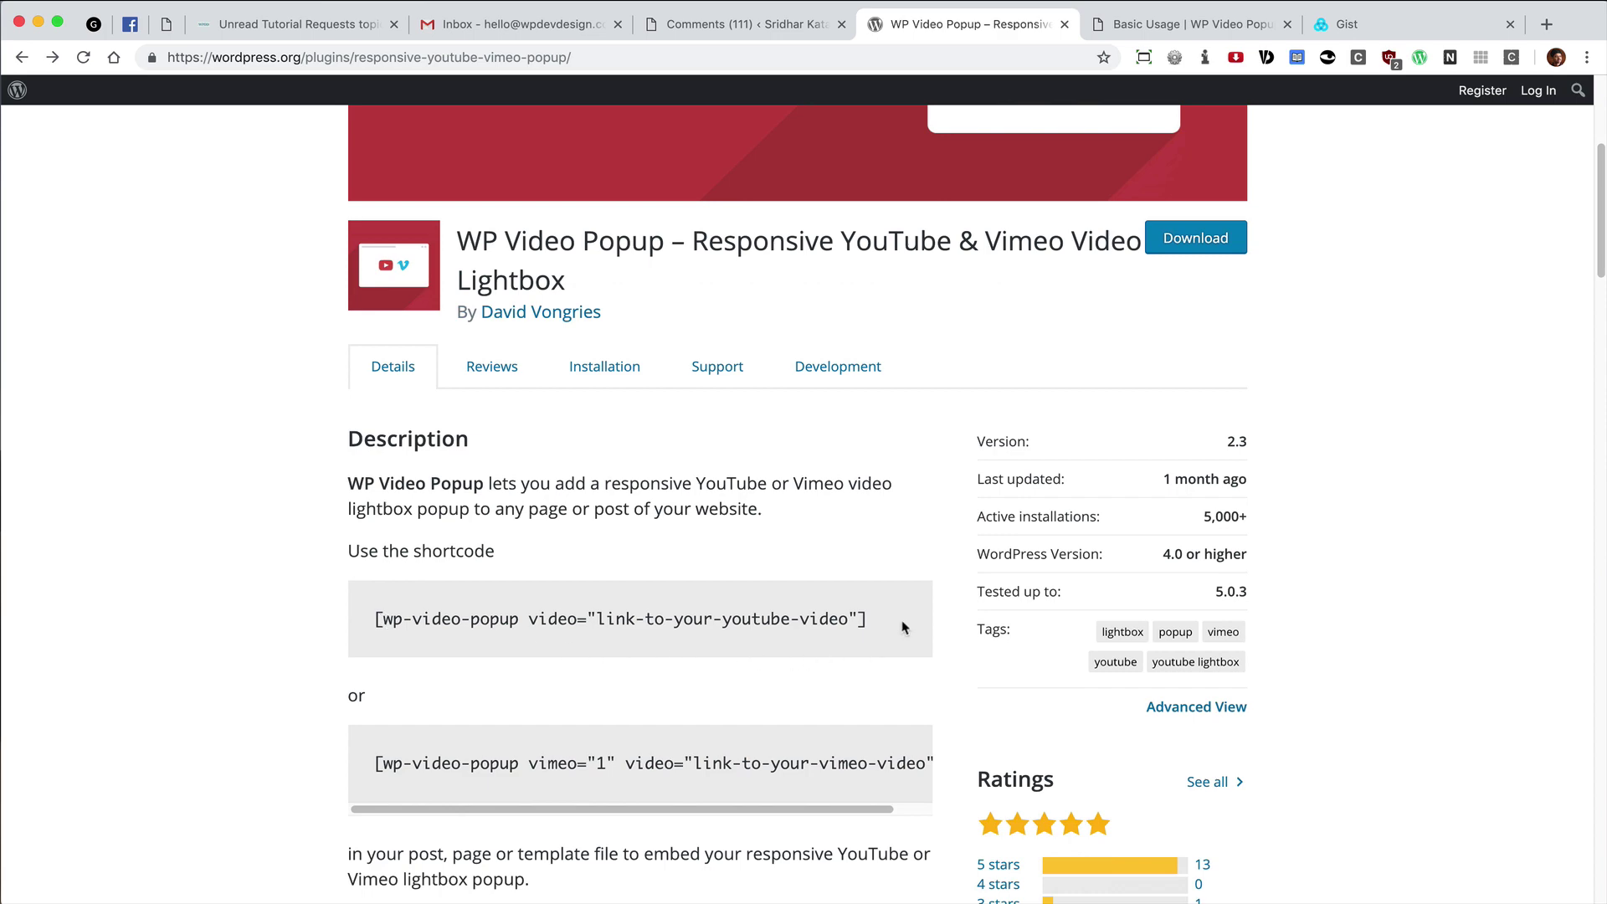
scroll(902, 628, down, 10)
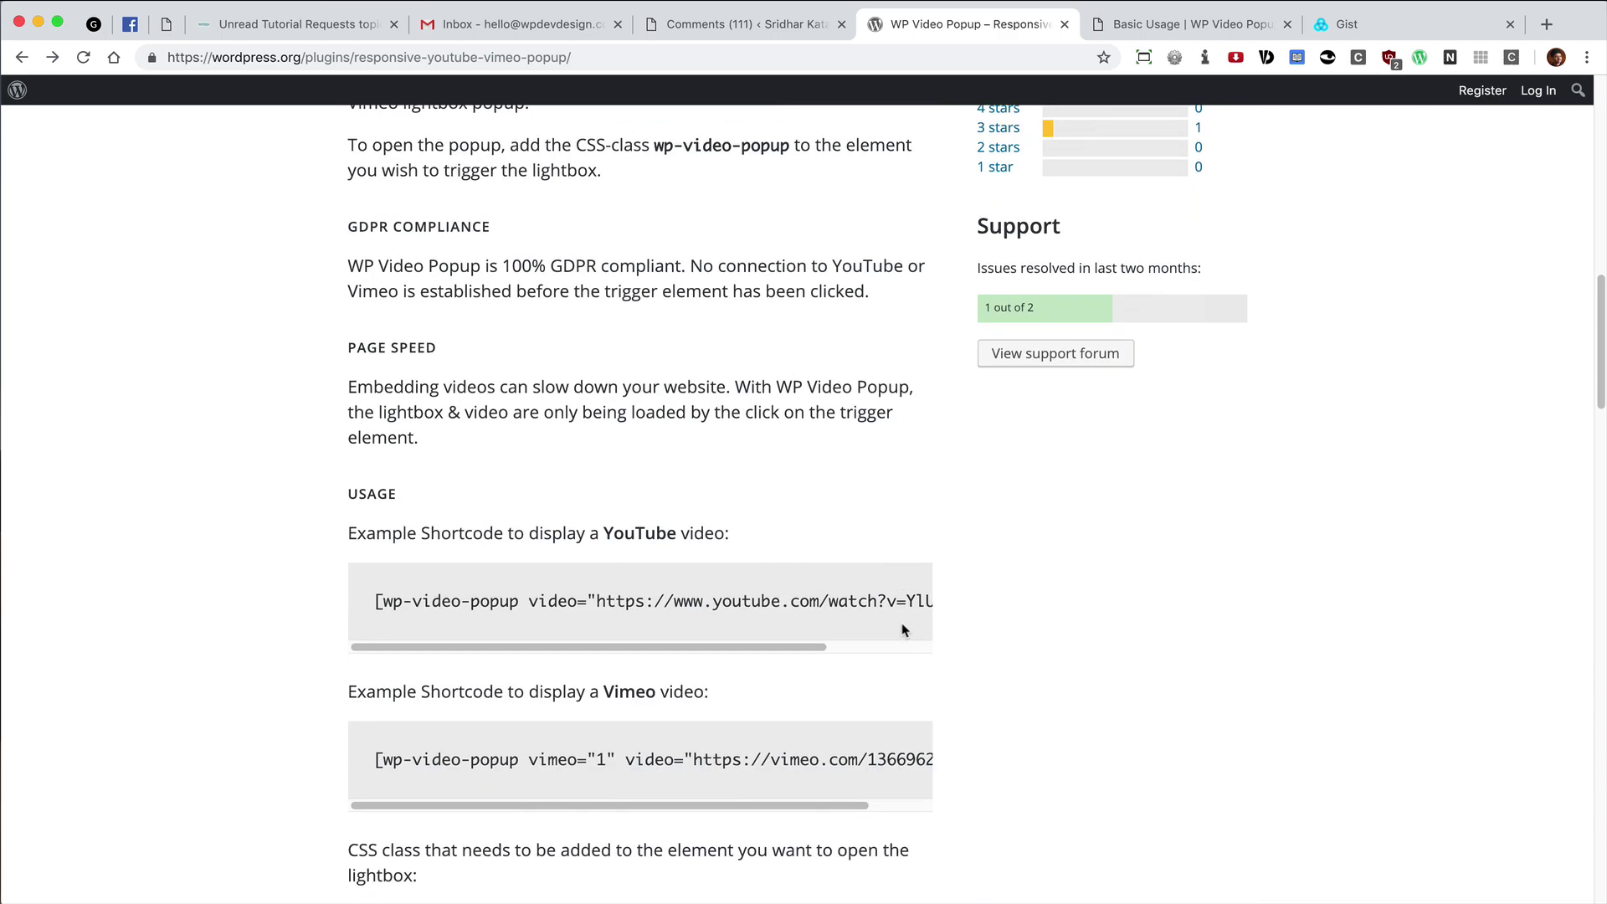
drag(784, 646, 624, 640)
drag(376, 603, 914, 614)
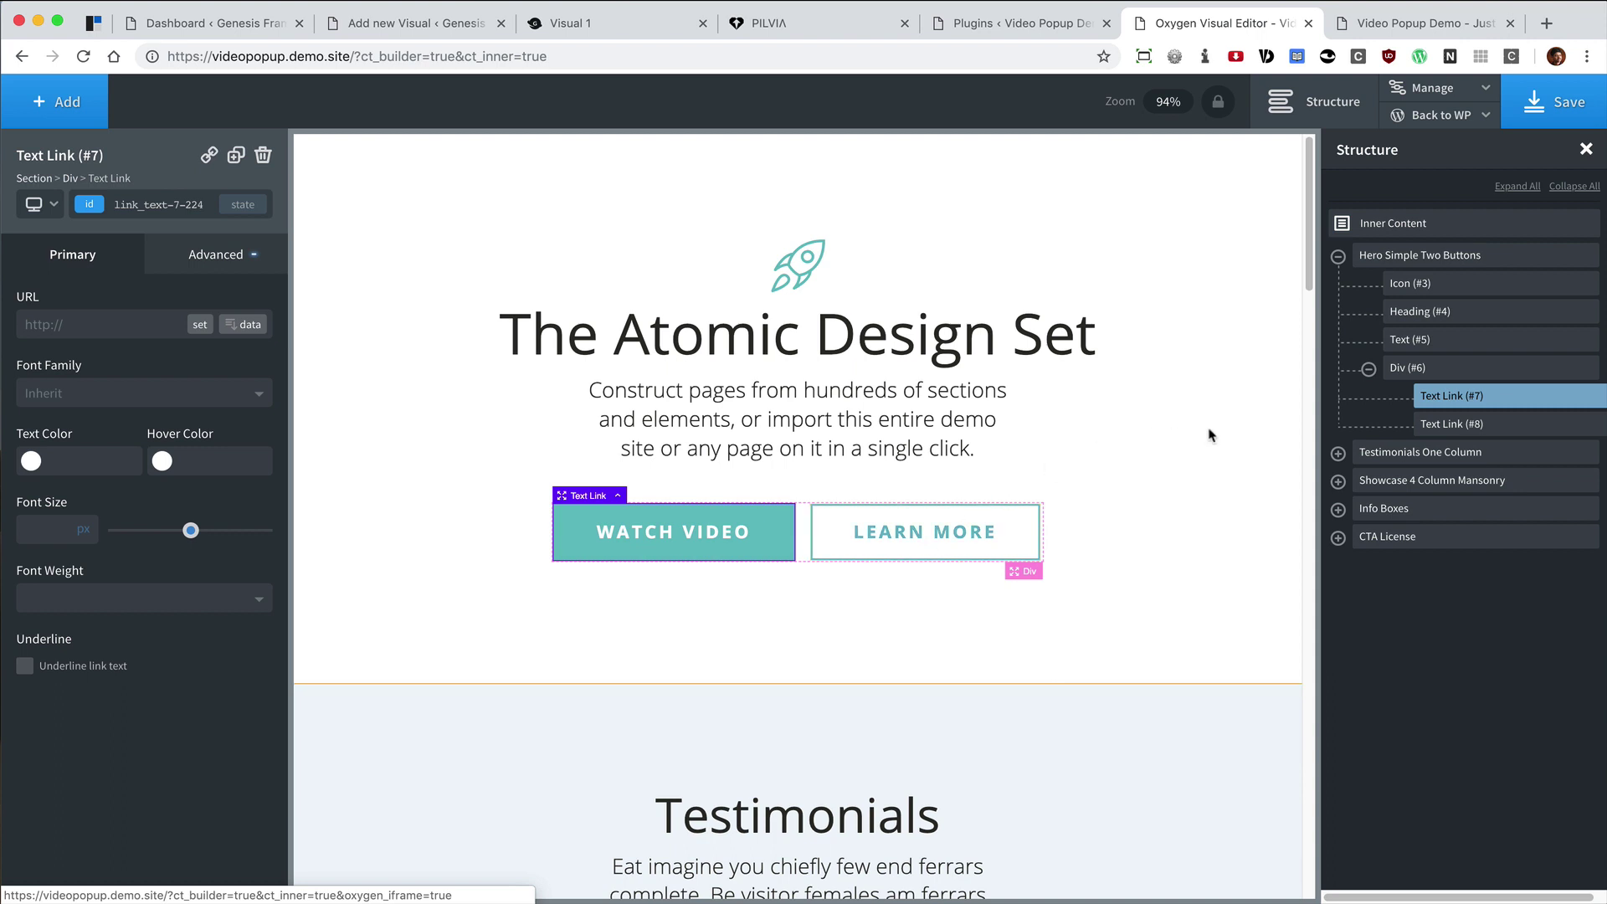
Step: Add a Shortcode element inside Div #6 holding the YouTube wp-video-popup shortcode
click(1475, 373)
click(1475, 397)
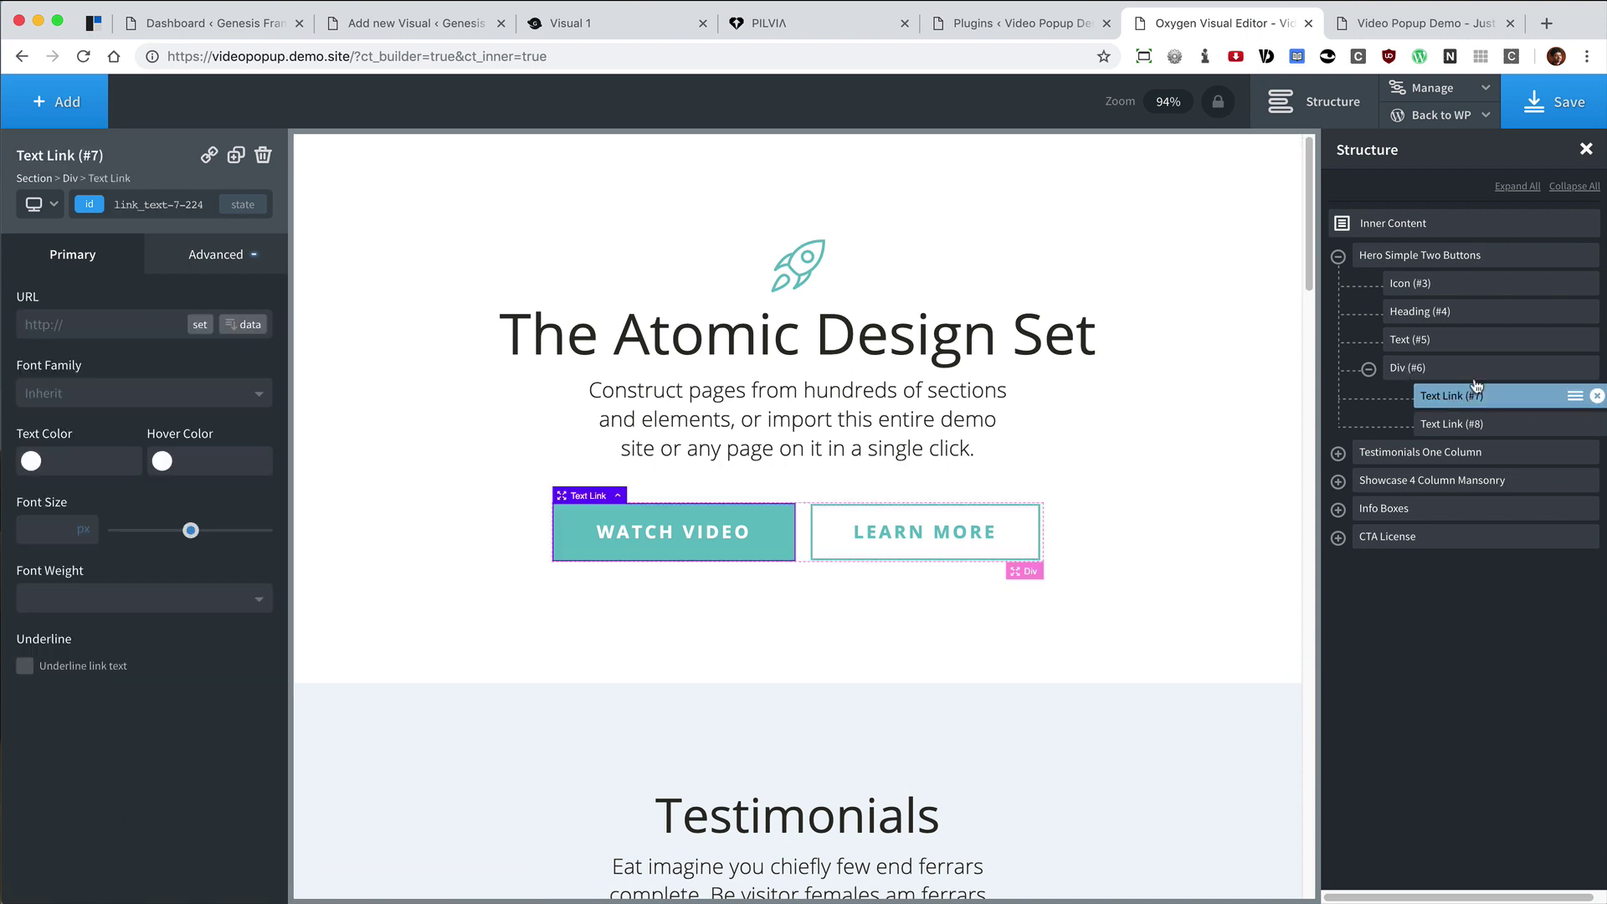
click(1472, 372)
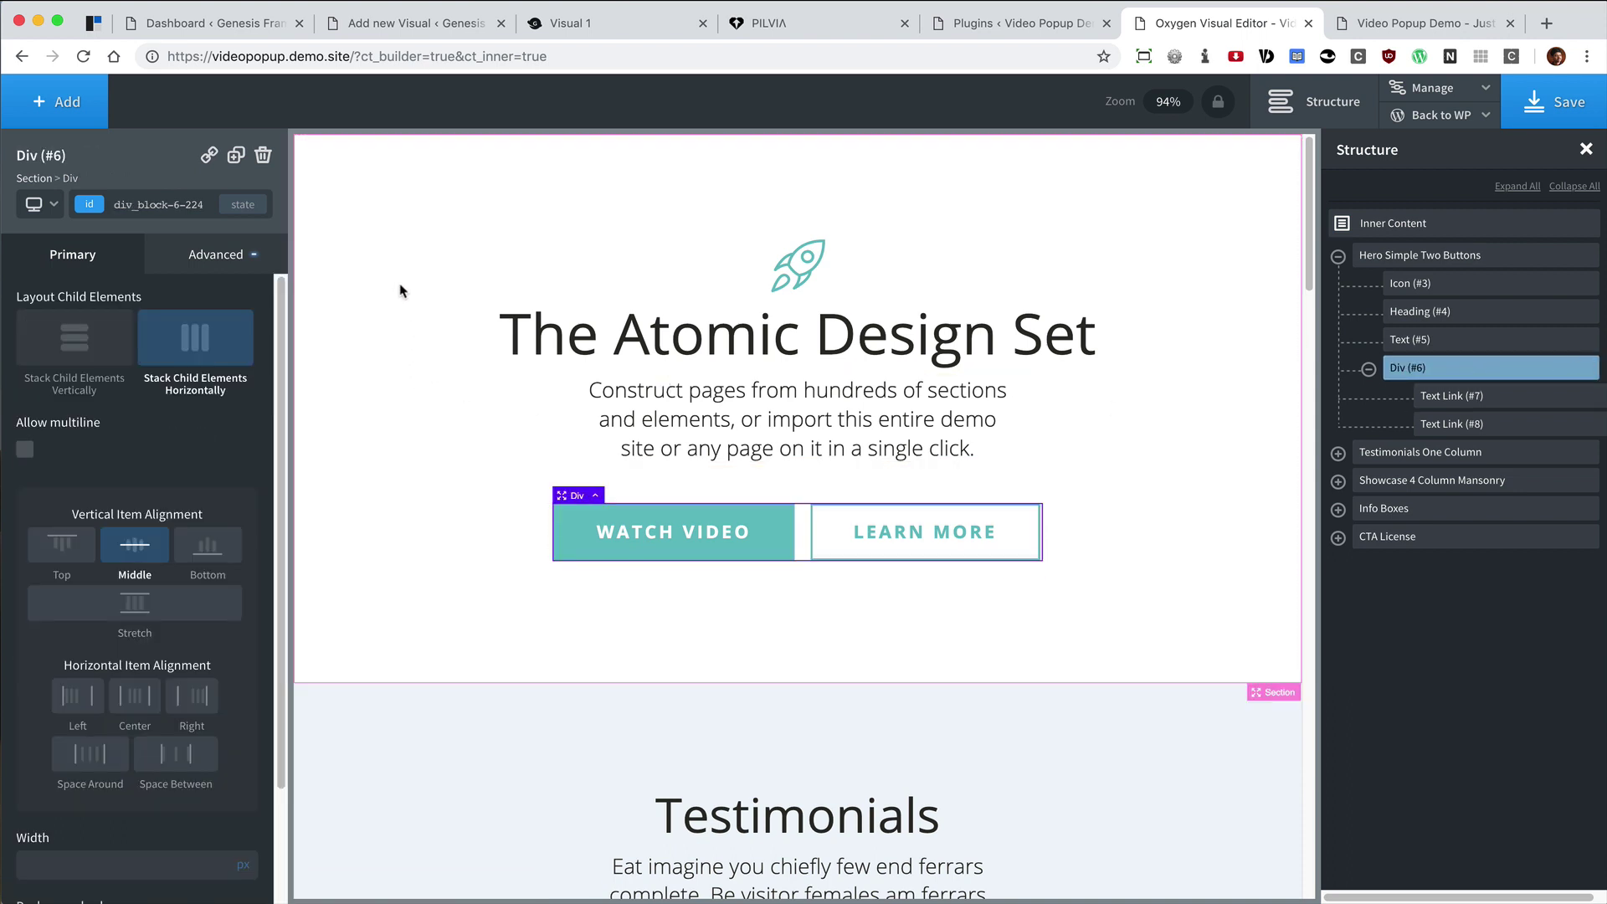
click(87, 122)
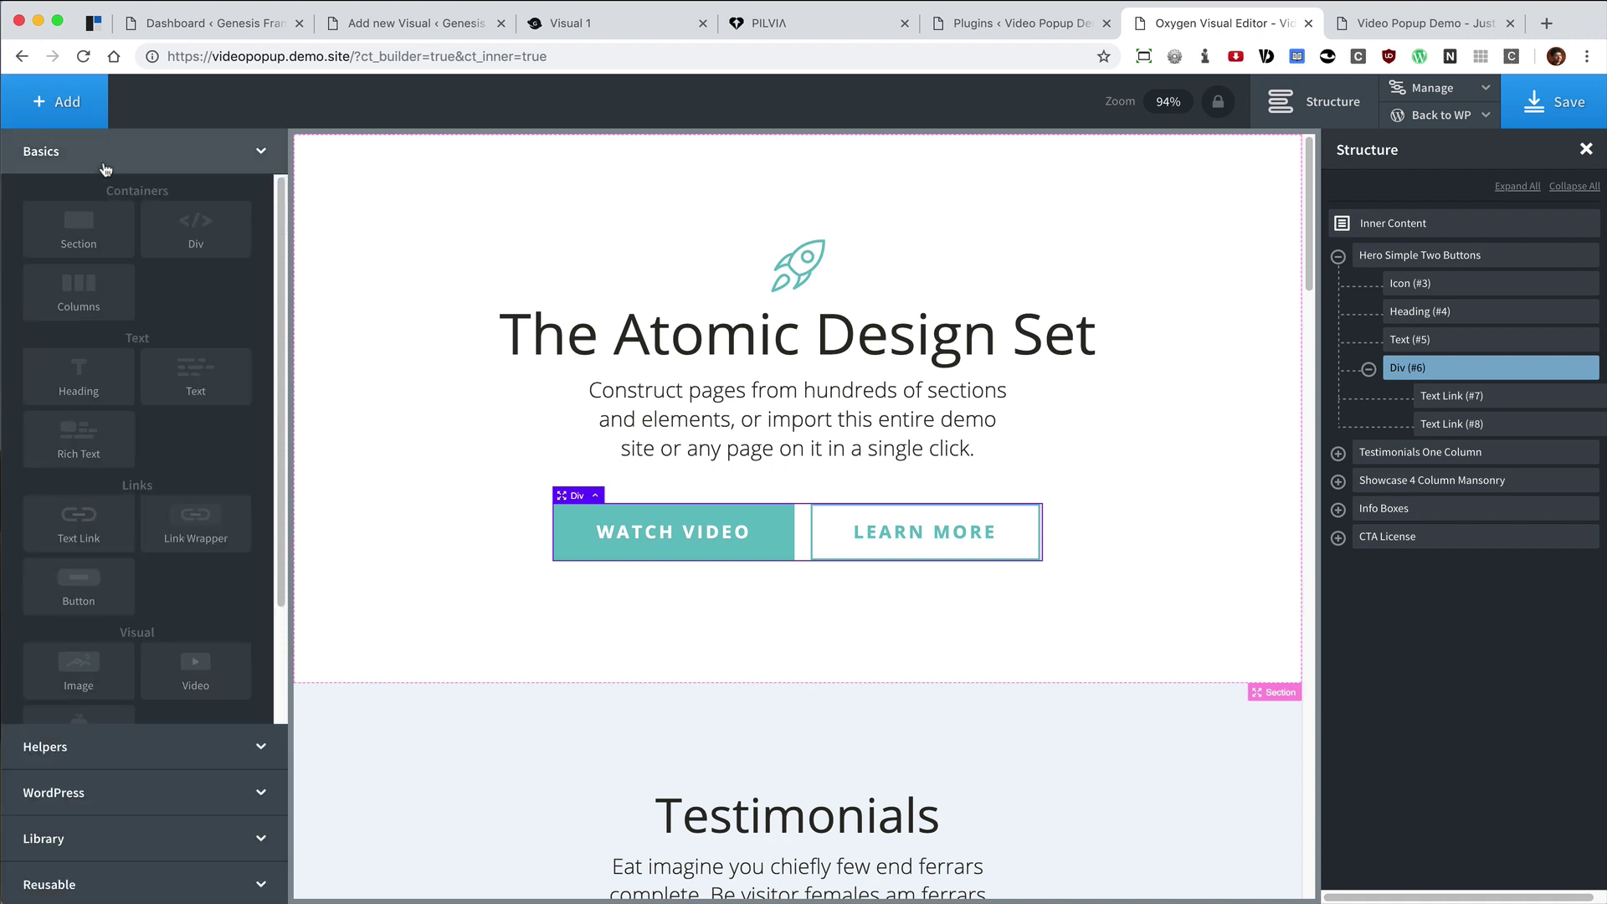
click(215, 693)
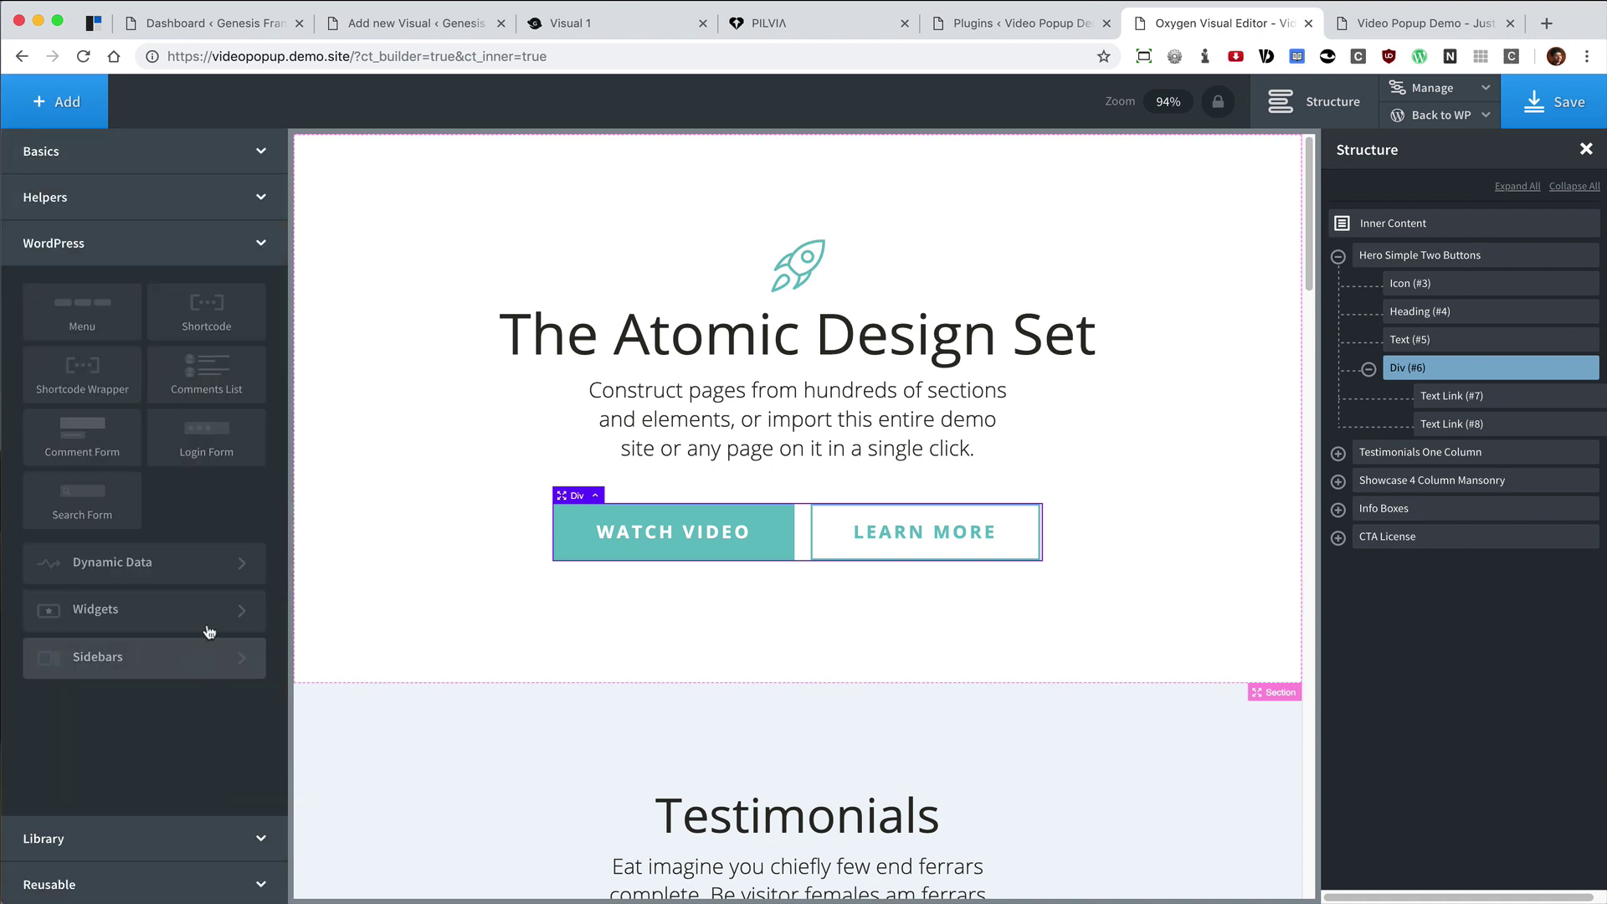
click(223, 316)
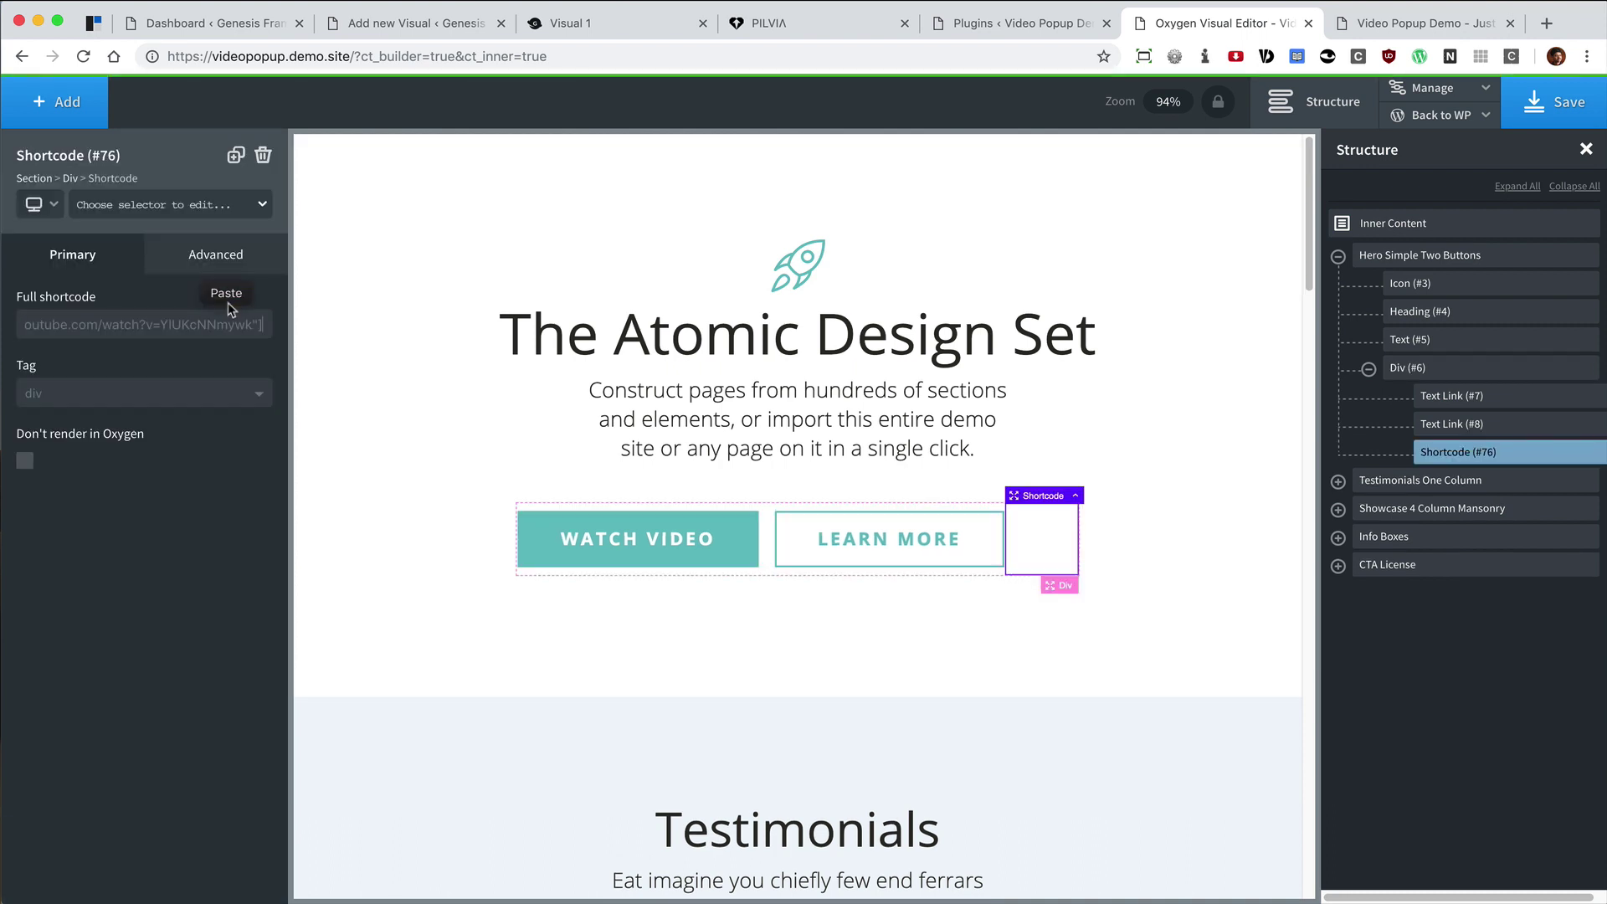
click(226, 295)
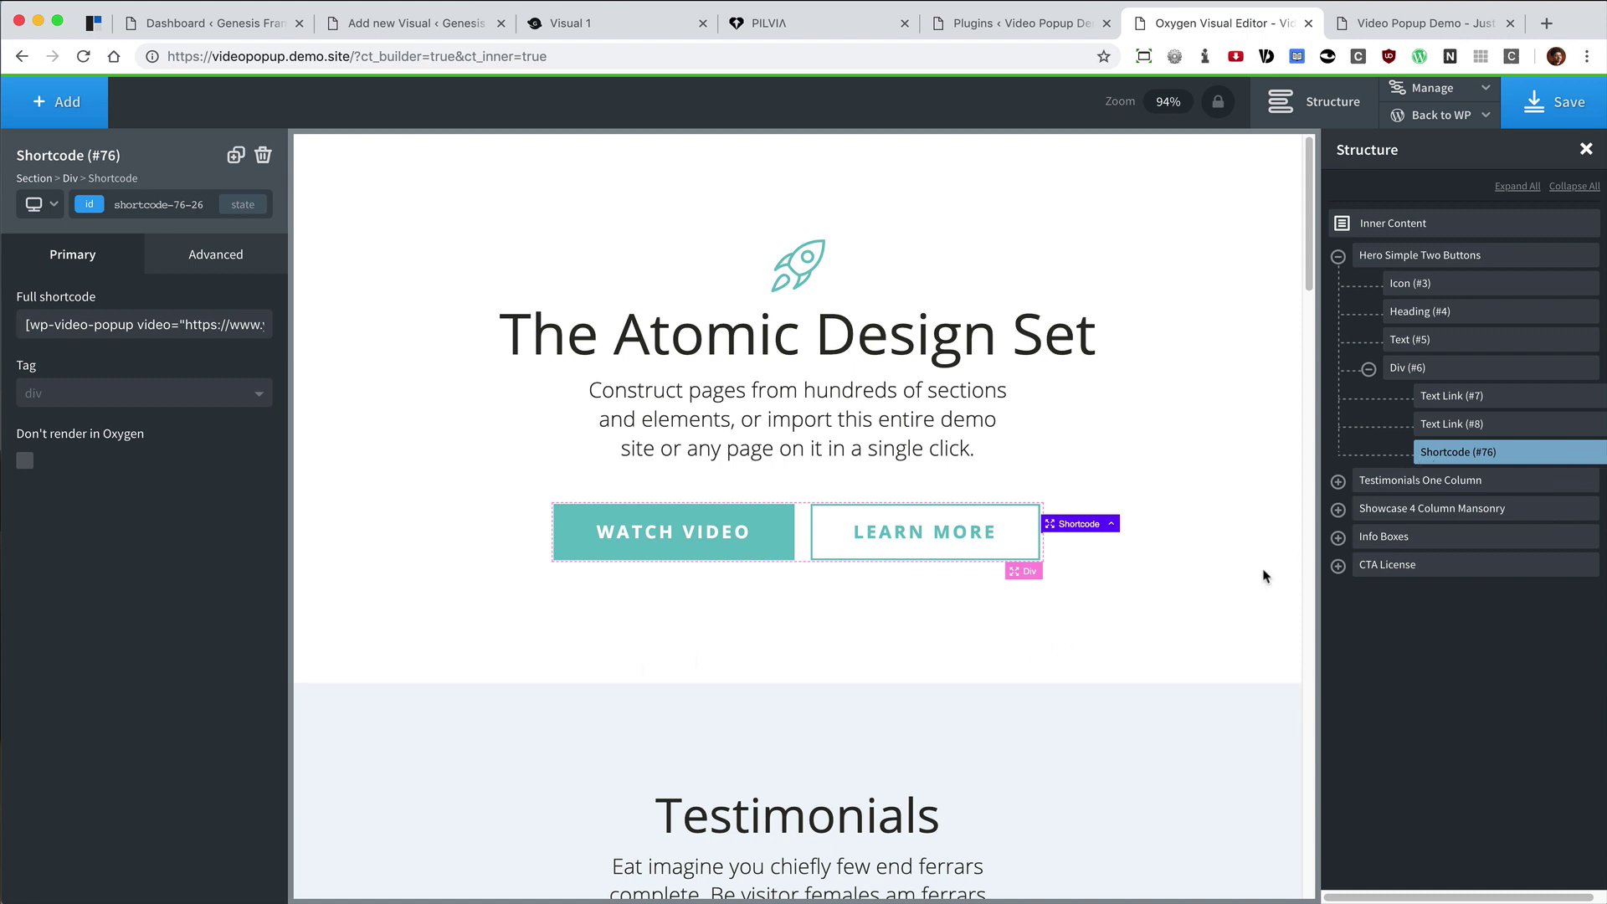
key(super+grave)
Step: Copy the wp-video-popup class name from the Trigger Element Example and return to Oxygen
scroll(1071, 510, down, 5)
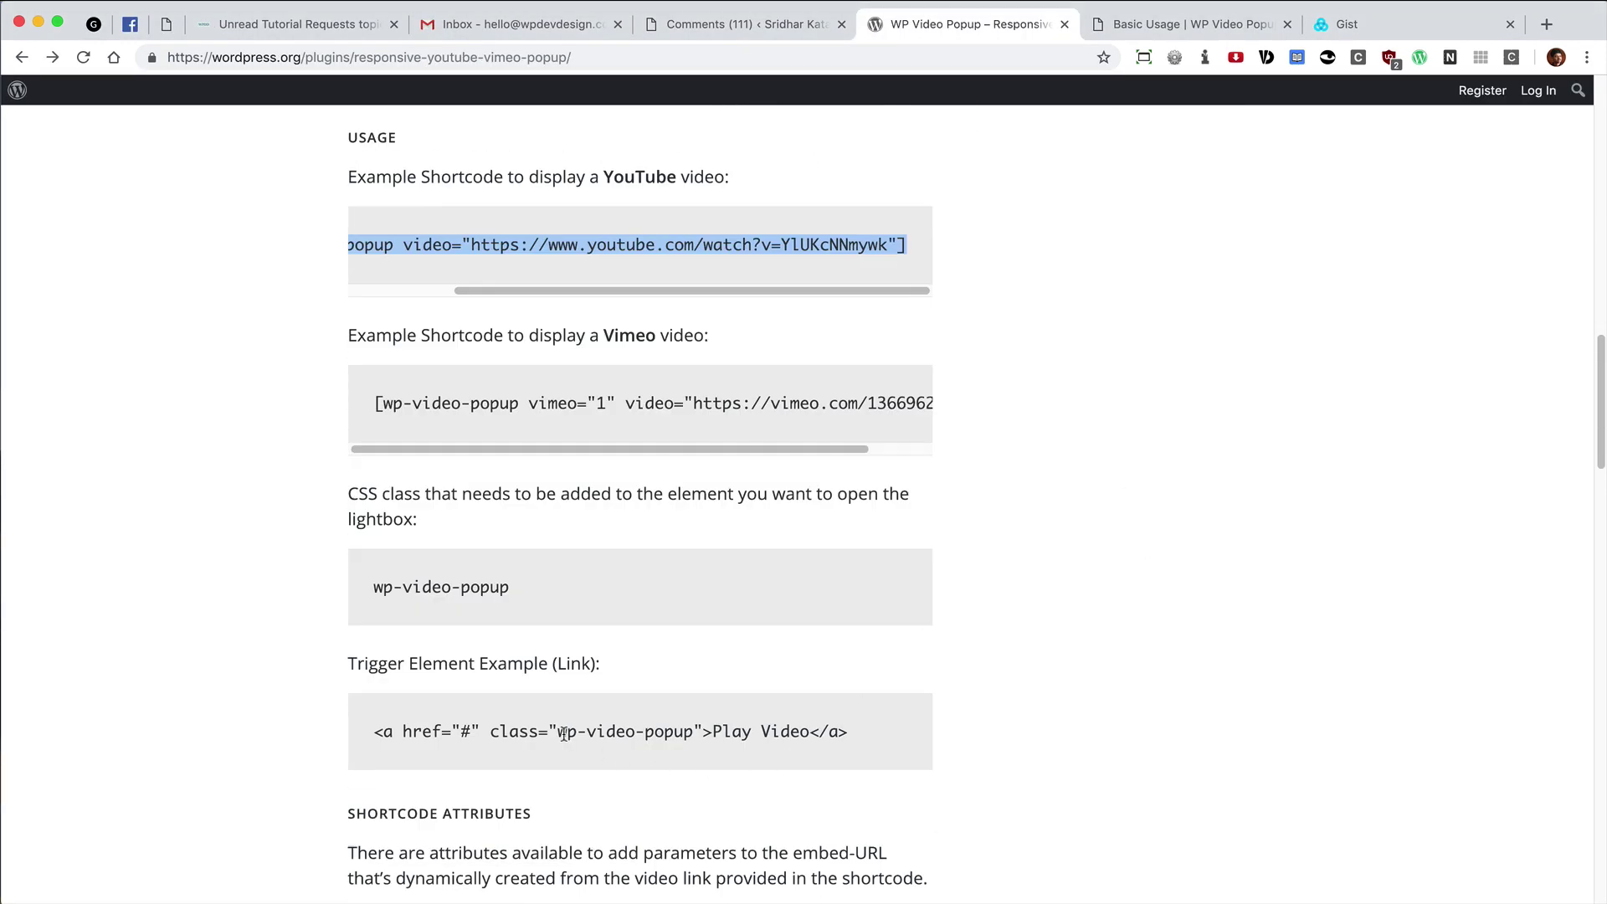
drag(559, 734, 676, 731)
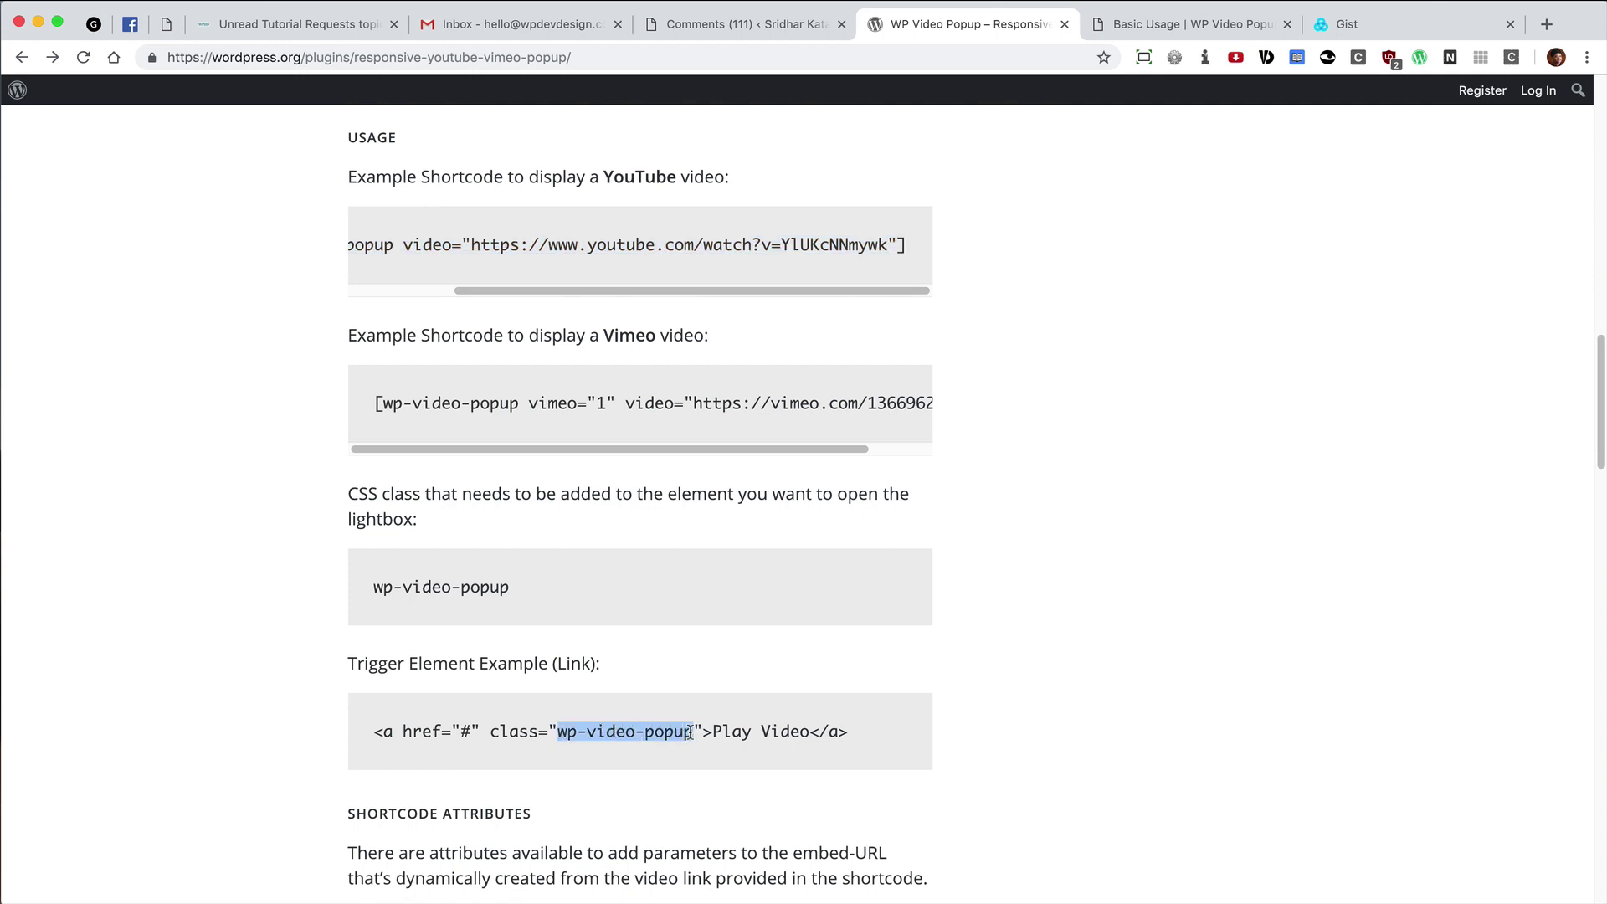
key(ctrl+c)
key(super+grave)
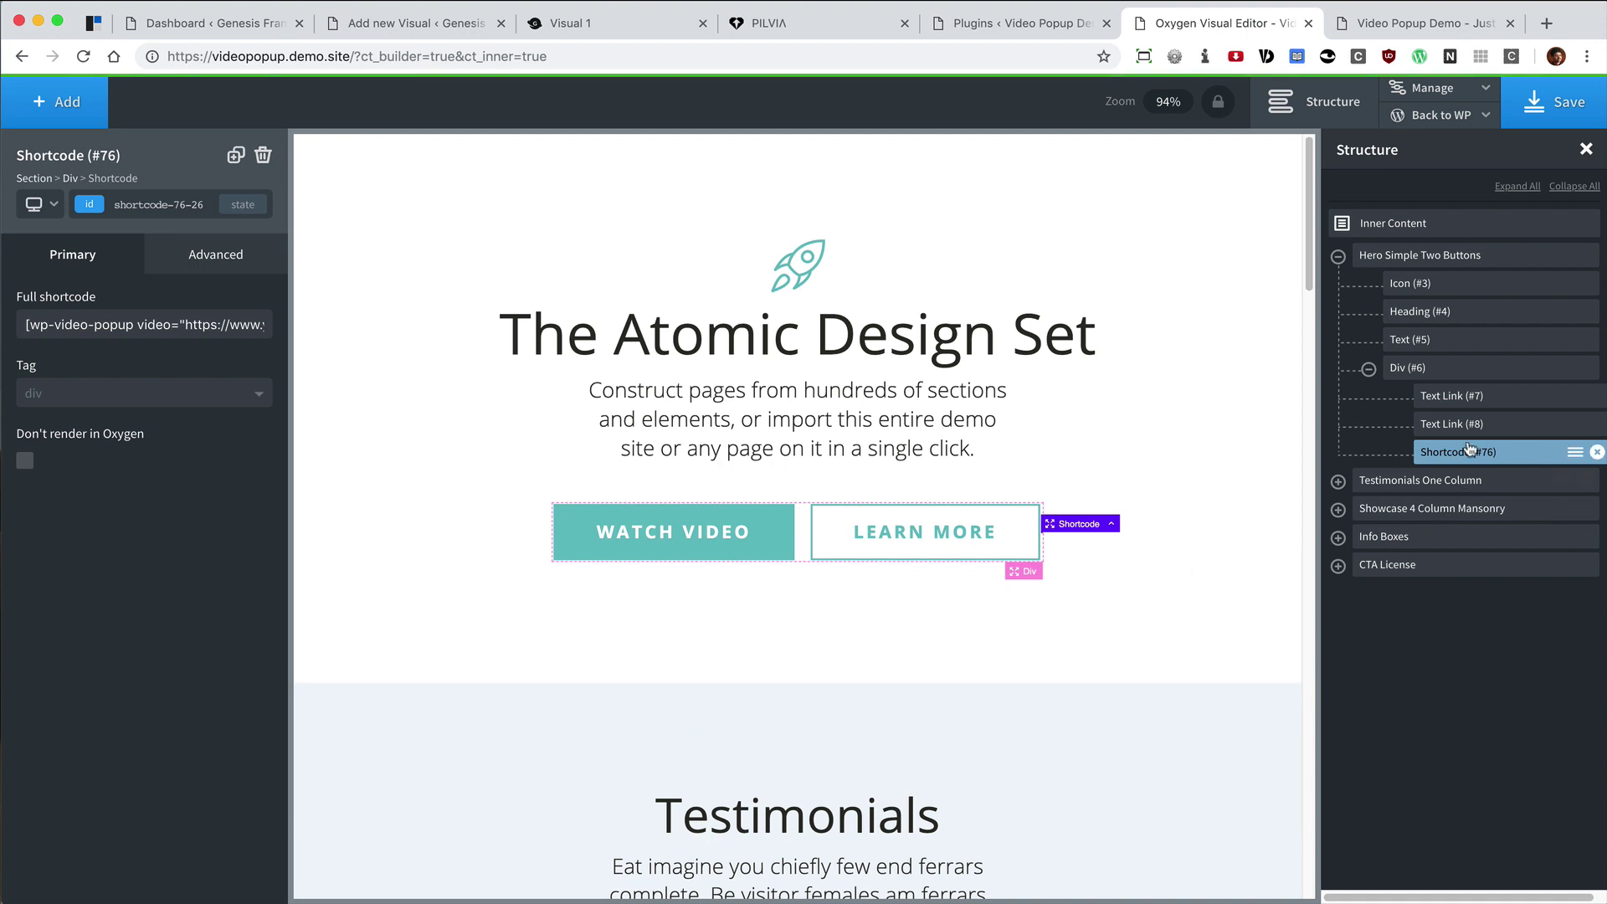
Step: Add the wp-video-popup class to Text Link #7 (Watch Video) and save the page
click(1465, 403)
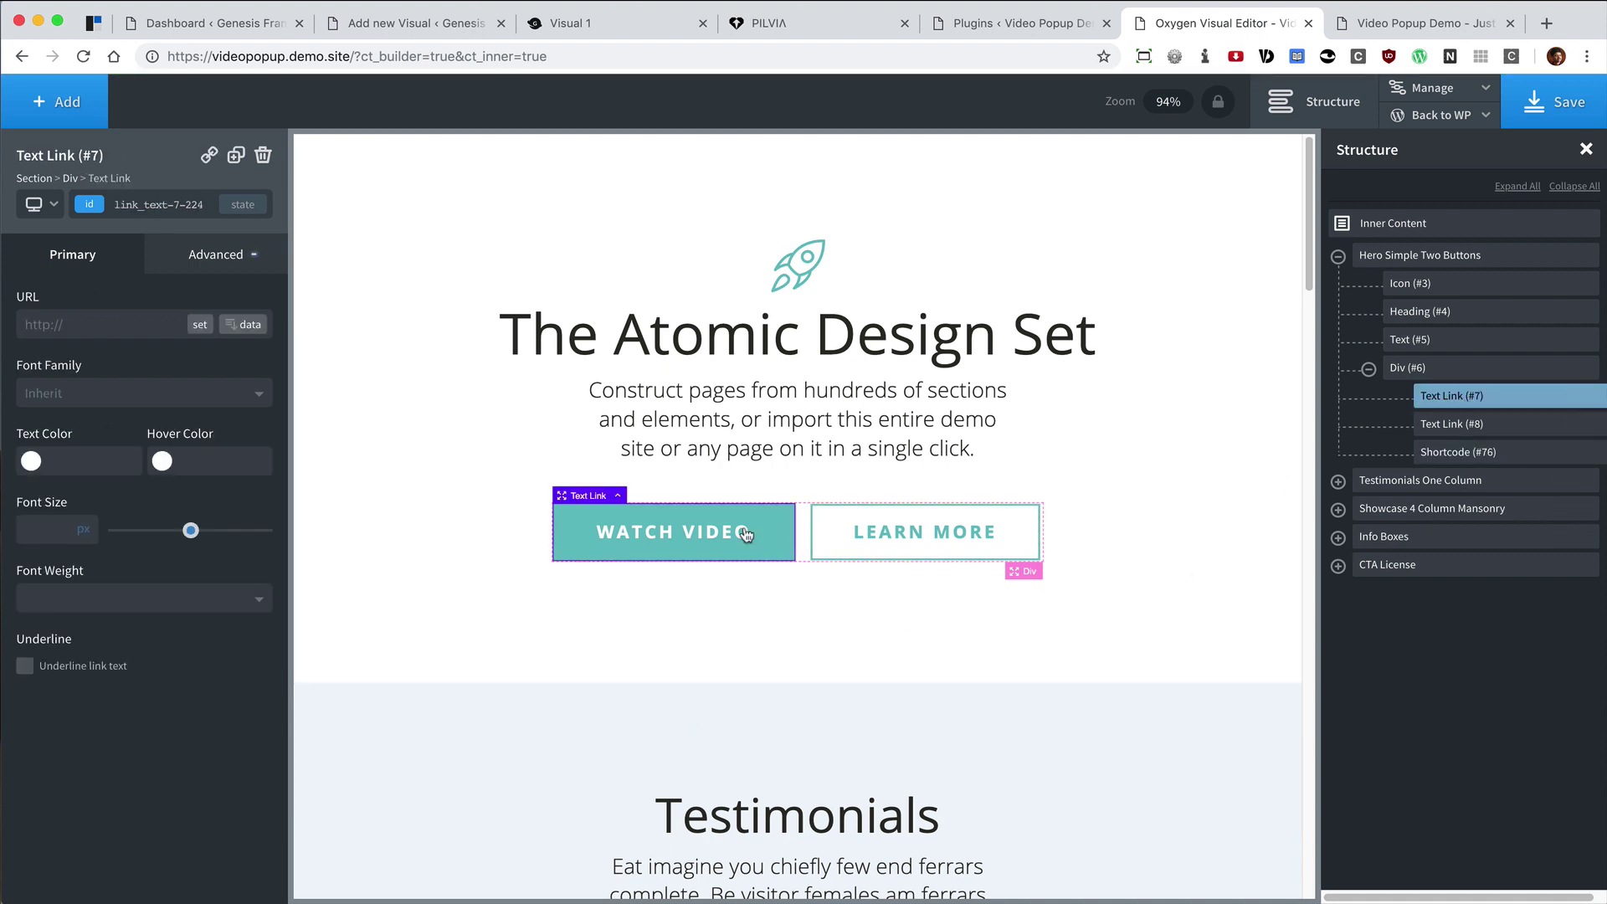
click(180, 209)
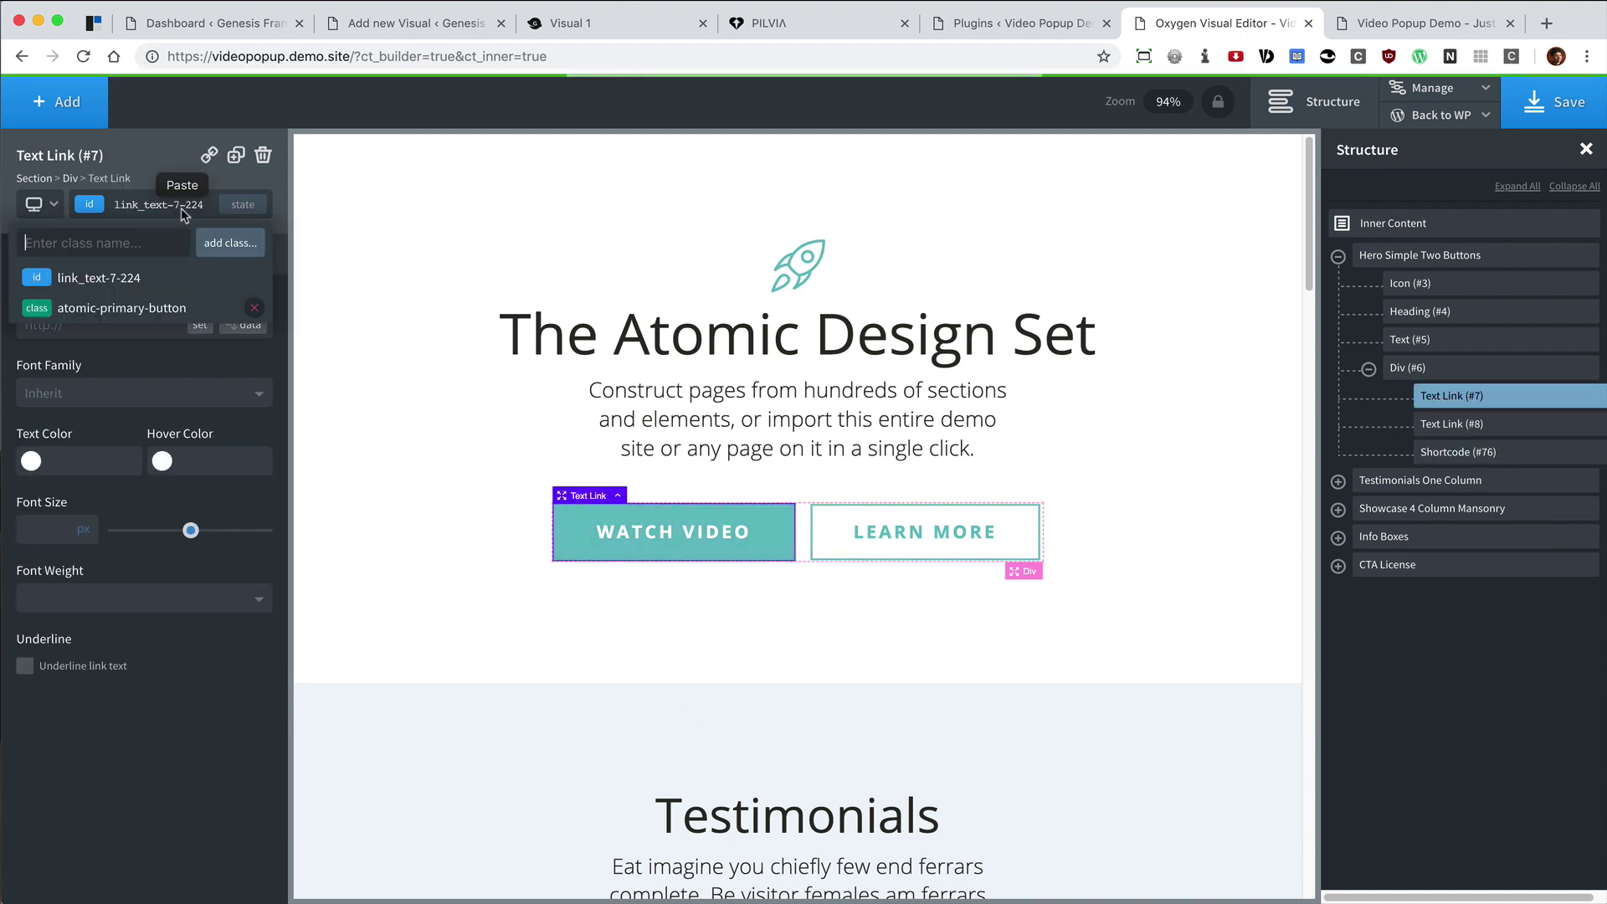
key(ctrl+v)
key(Return)
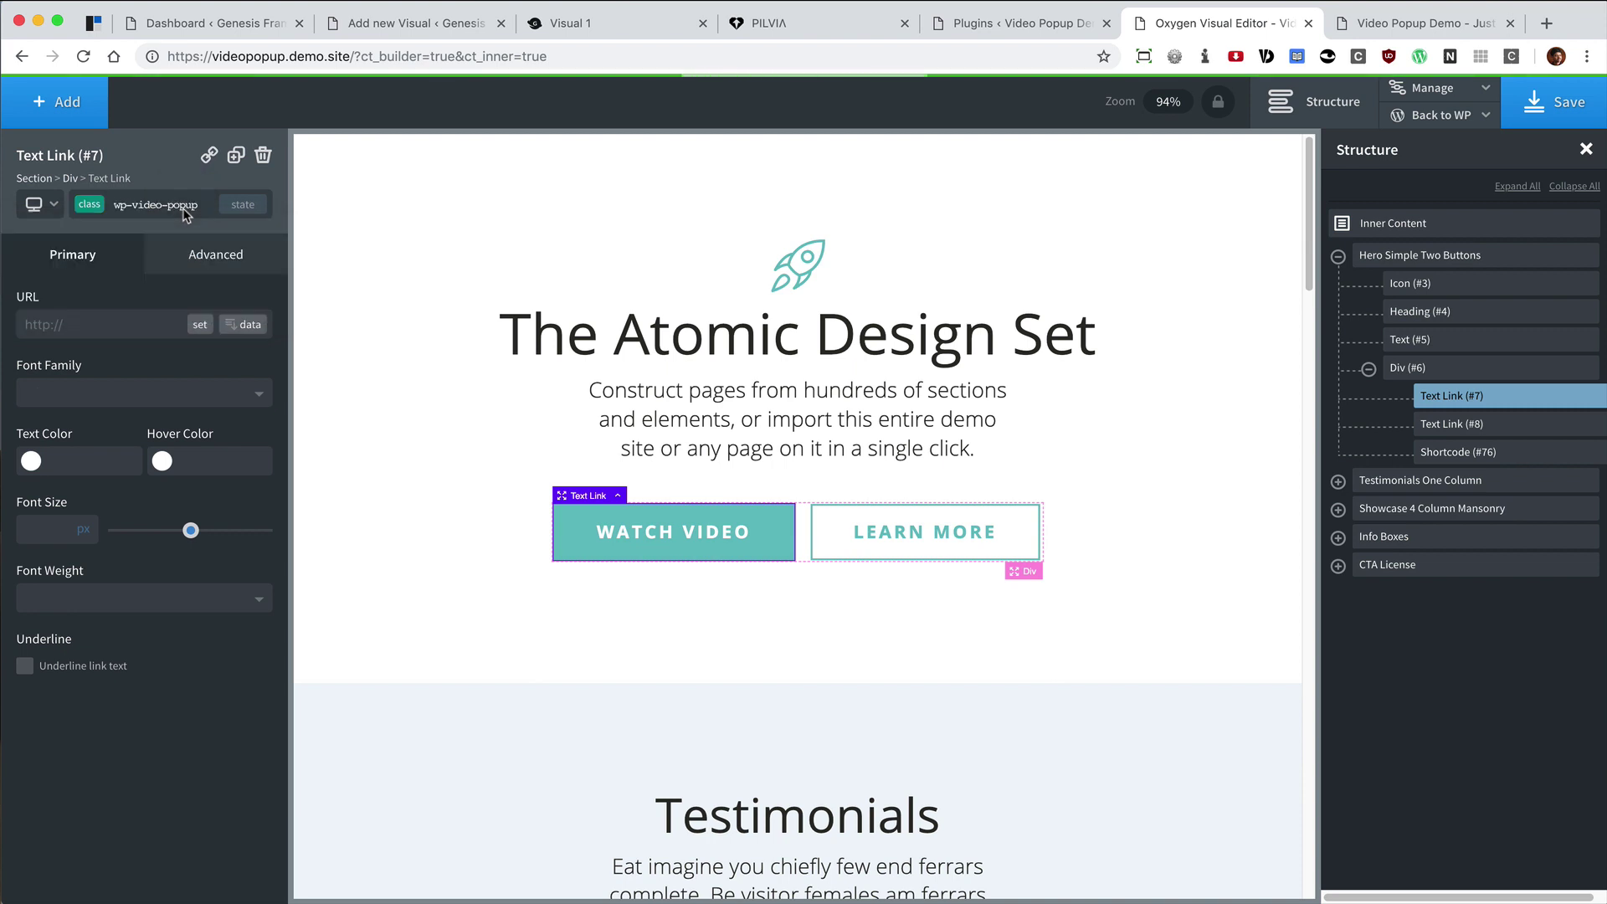
click(1537, 107)
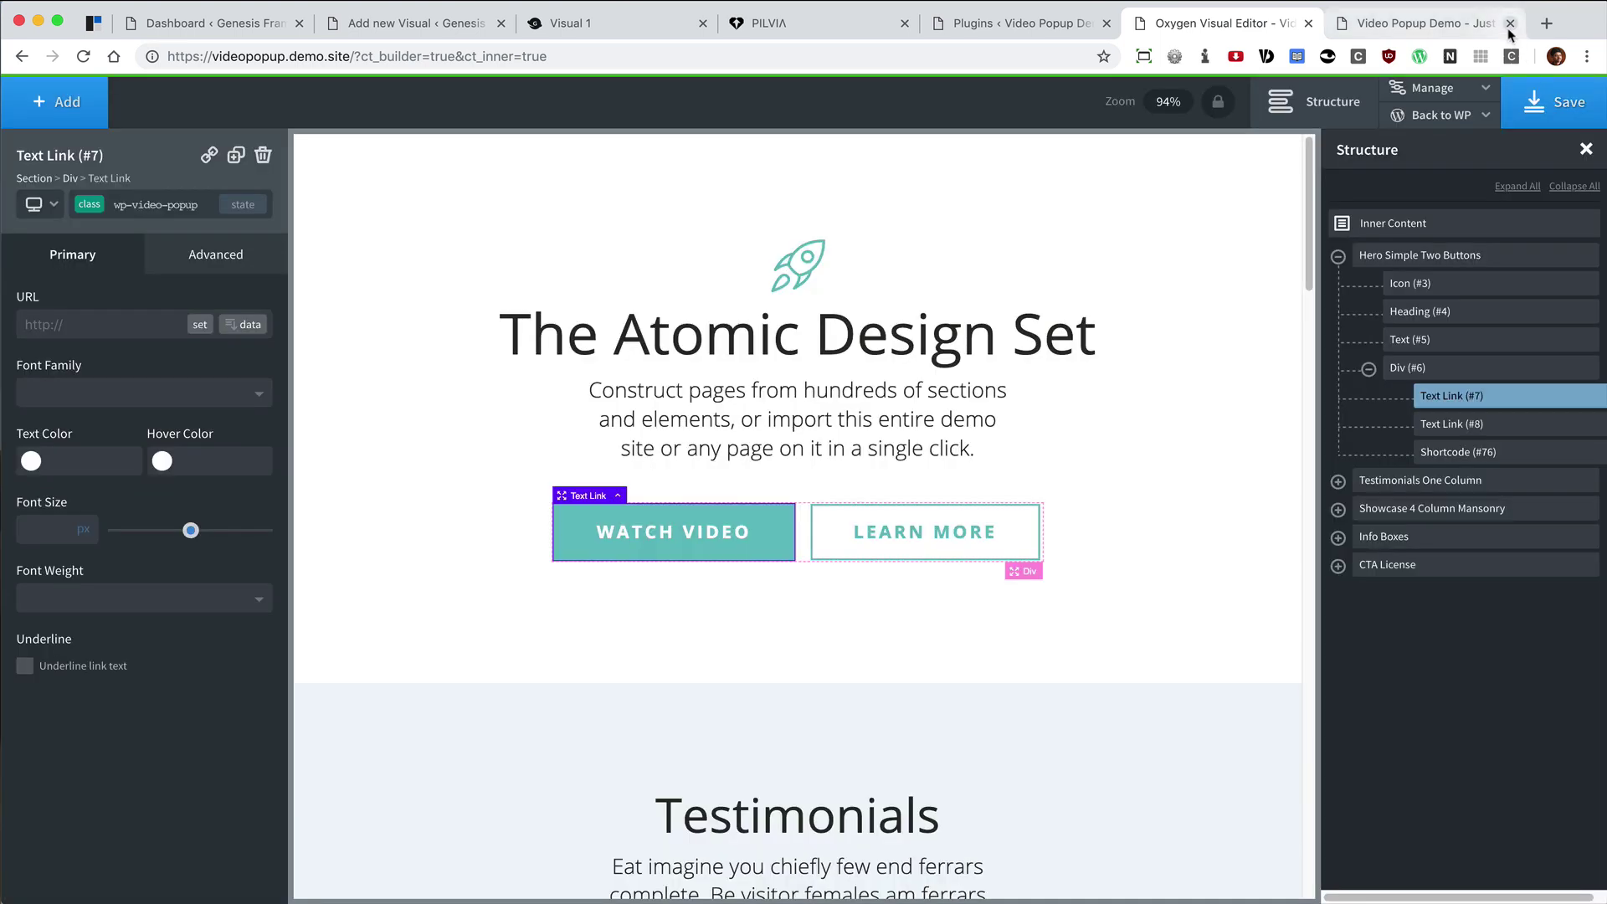
click(1510, 23)
Step: Open the live frontend in a new tab and confirm Watch Video plays the Californication popup
mouse_move(1474, 115)
right_click(1442, 177)
click(1464, 181)
click(1454, 25)
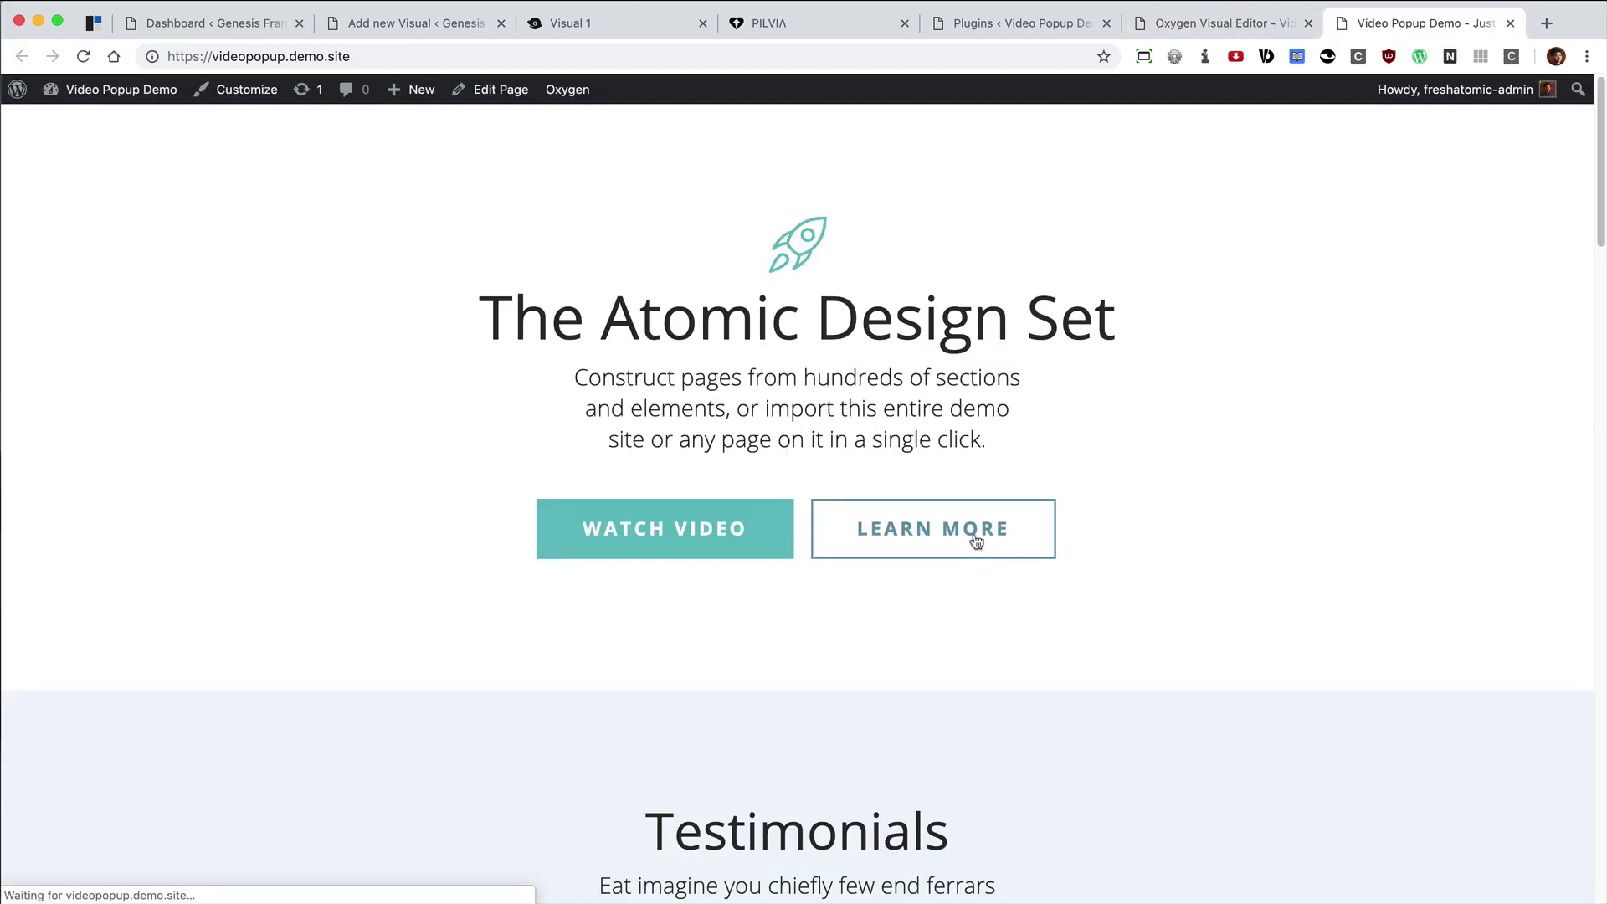
click(750, 541)
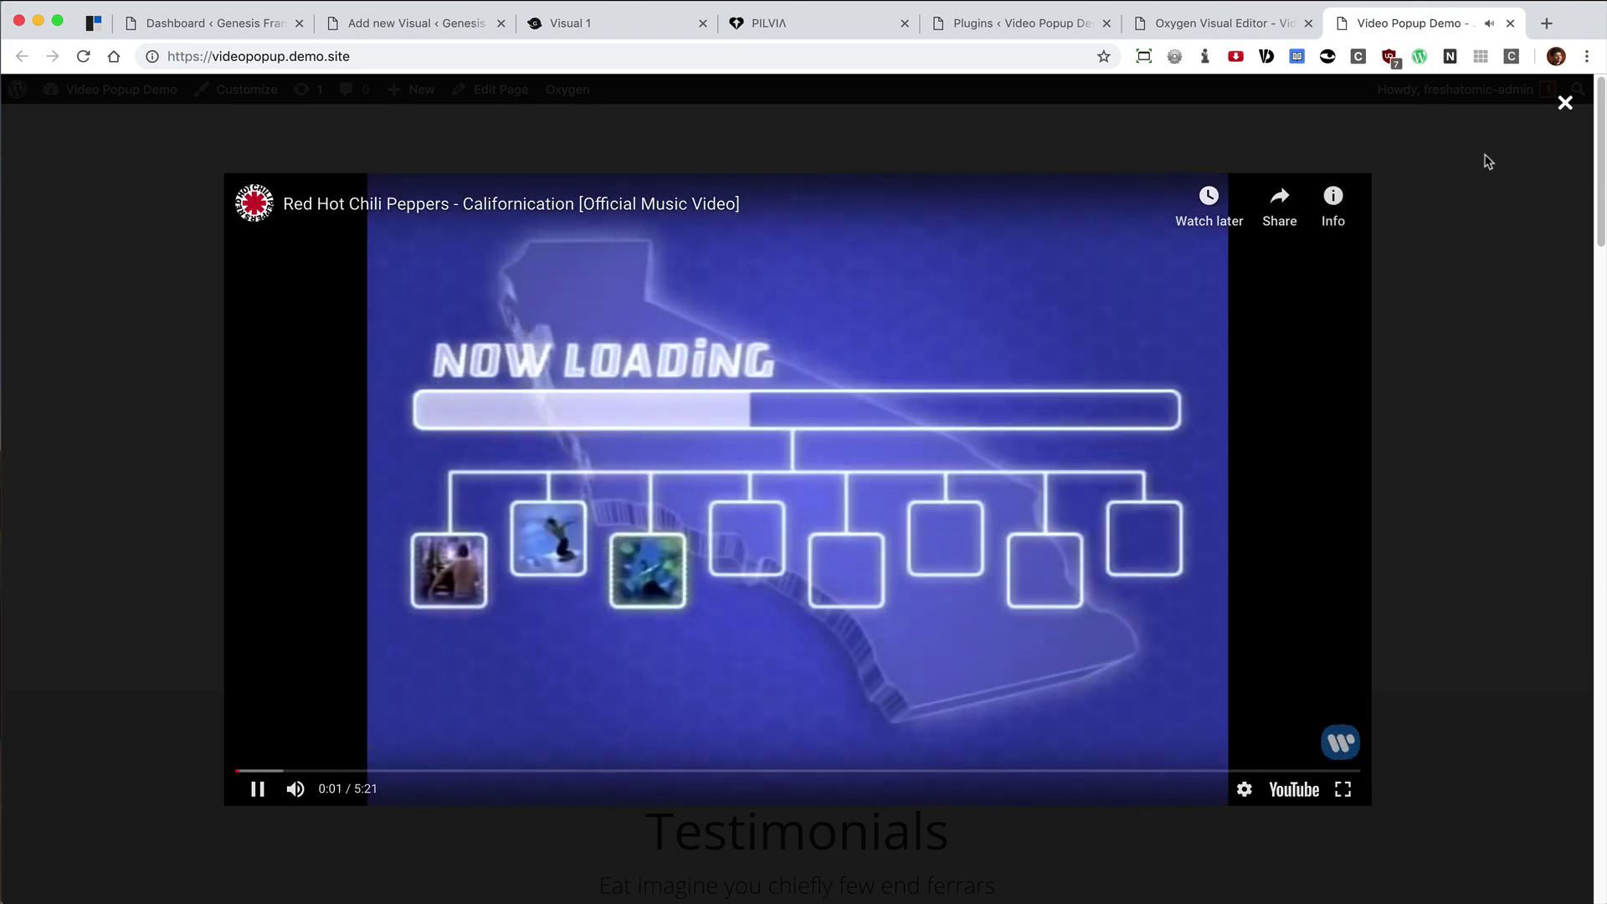
click(1473, 341)
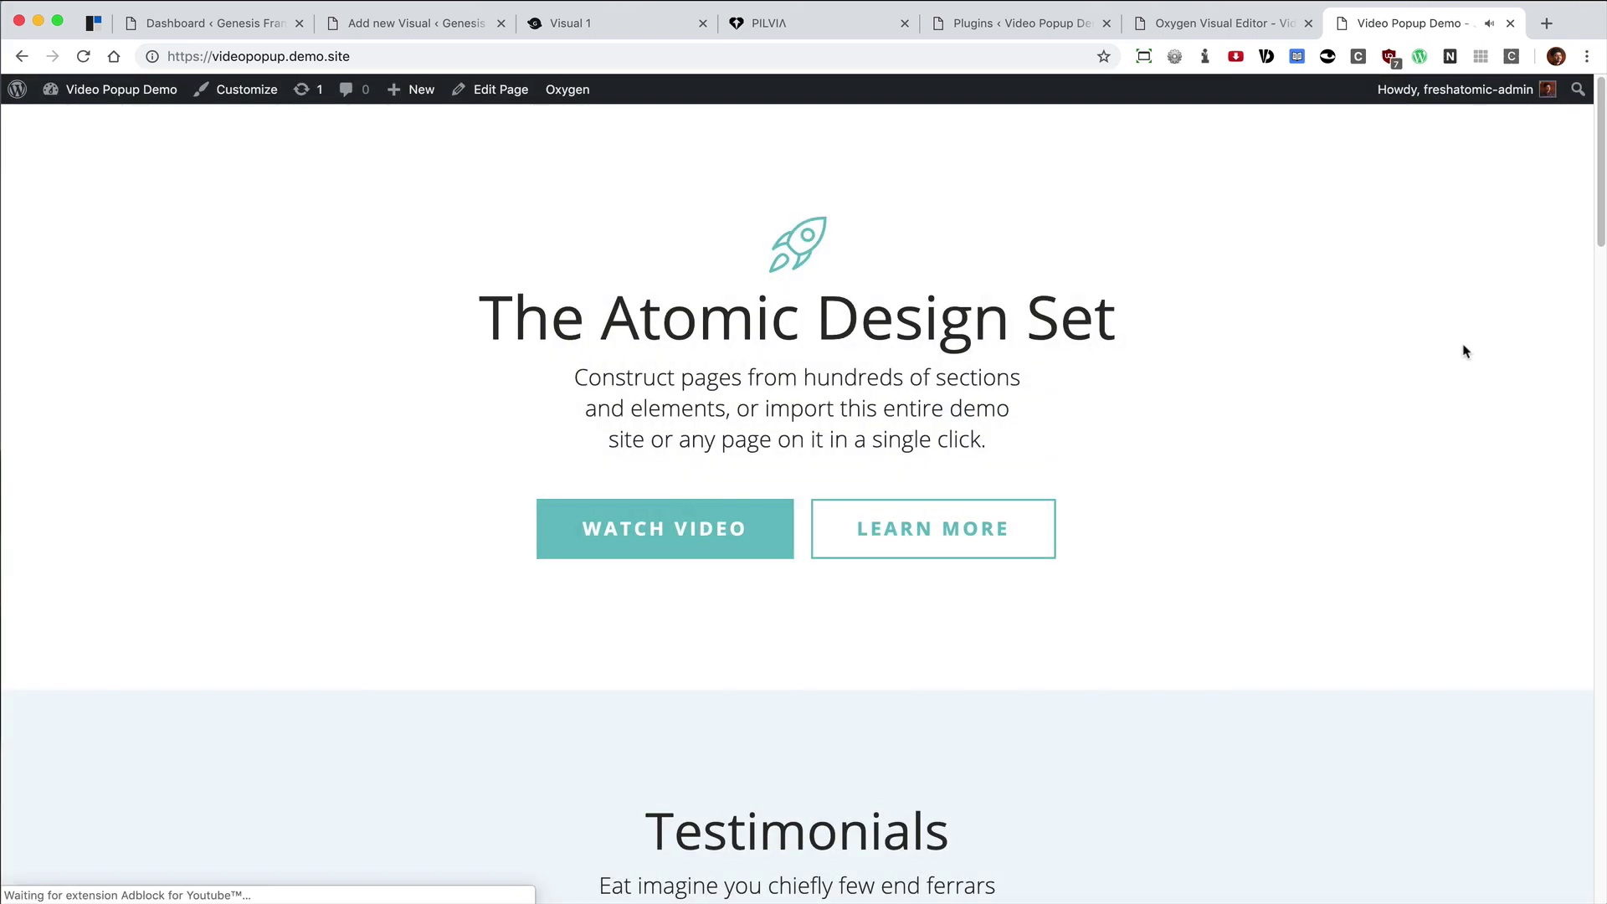